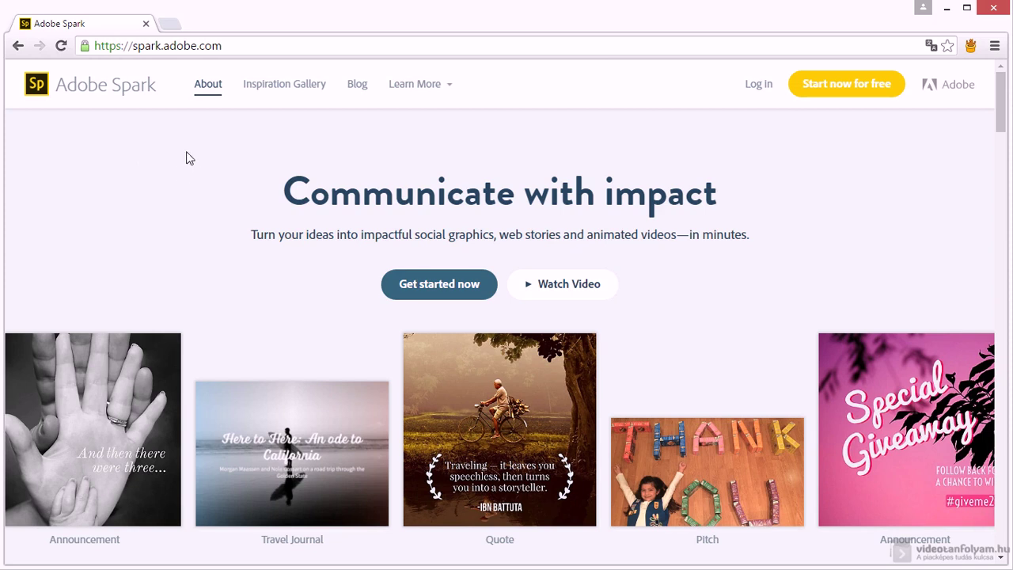
Log in to Adobe Spark and open the choice of new project types from My Projects.
{"action": "left_click", "coordinate": [227, 49]}
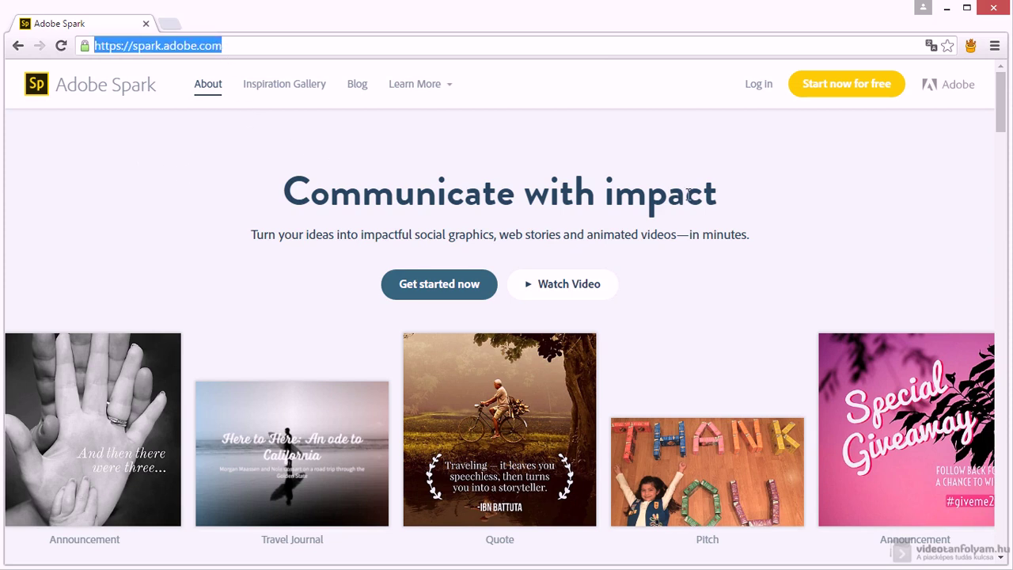
{"action": "left_click", "coordinate": [756, 95]}
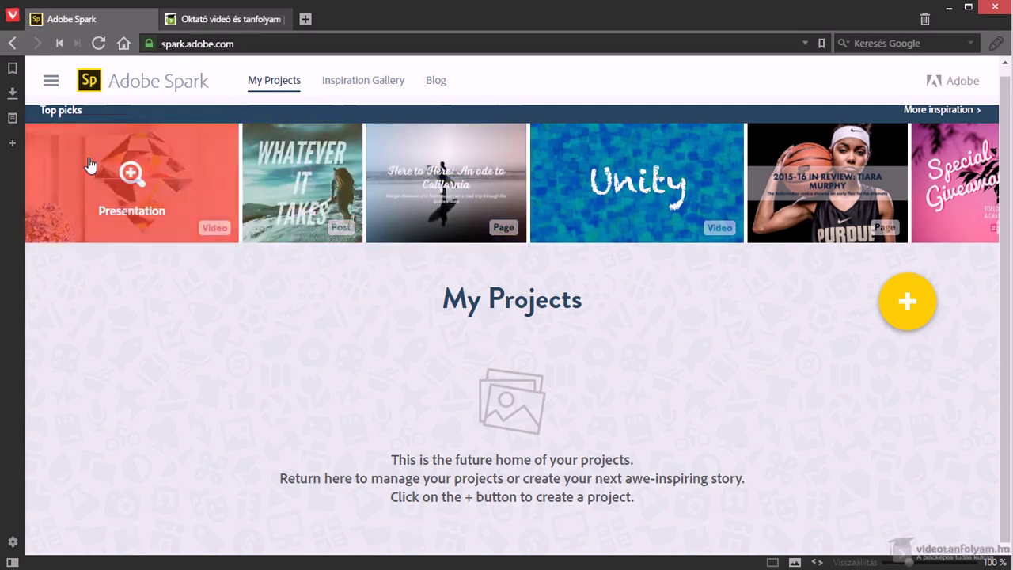
{"action": "left_click", "coordinate": [51, 82]}
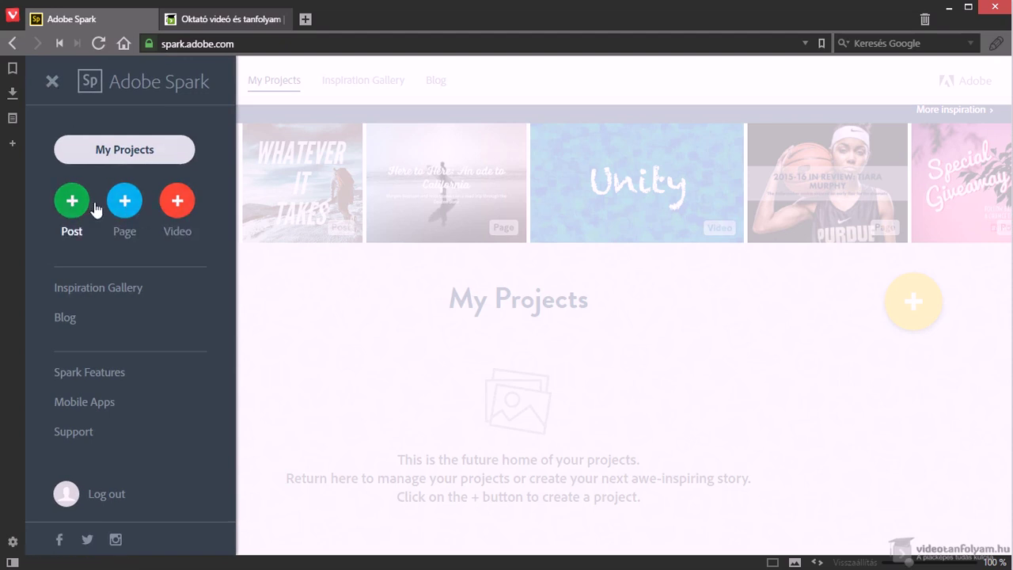
{"action": "left_click", "coordinate": [314, 325]}
{"action": "left_click", "coordinate": [915, 319]}
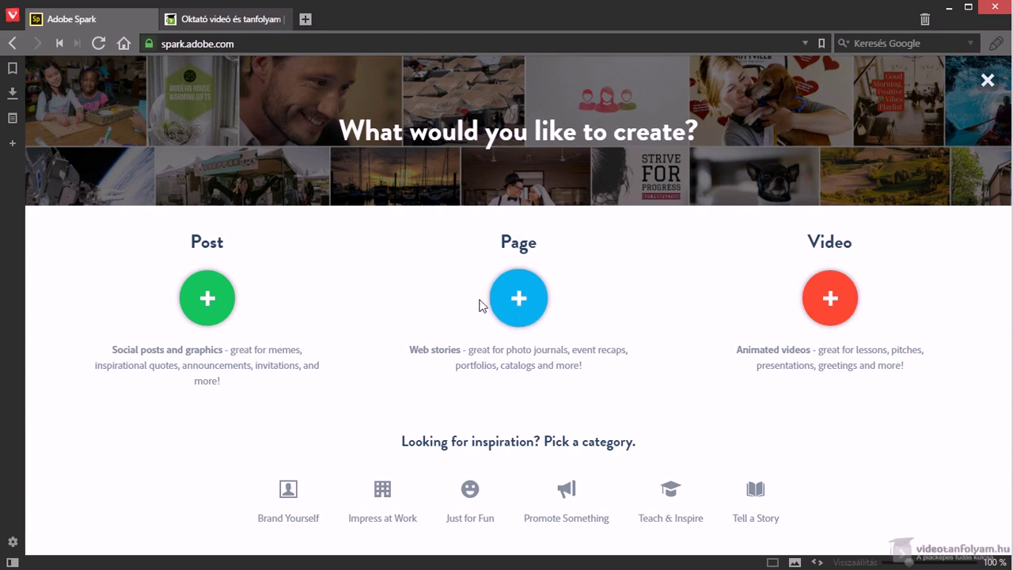
Search videotanfolyam.hu for "slate" and open the page of the Adobe Slate video.
{"action": "left_click", "coordinate": [216, 21]}
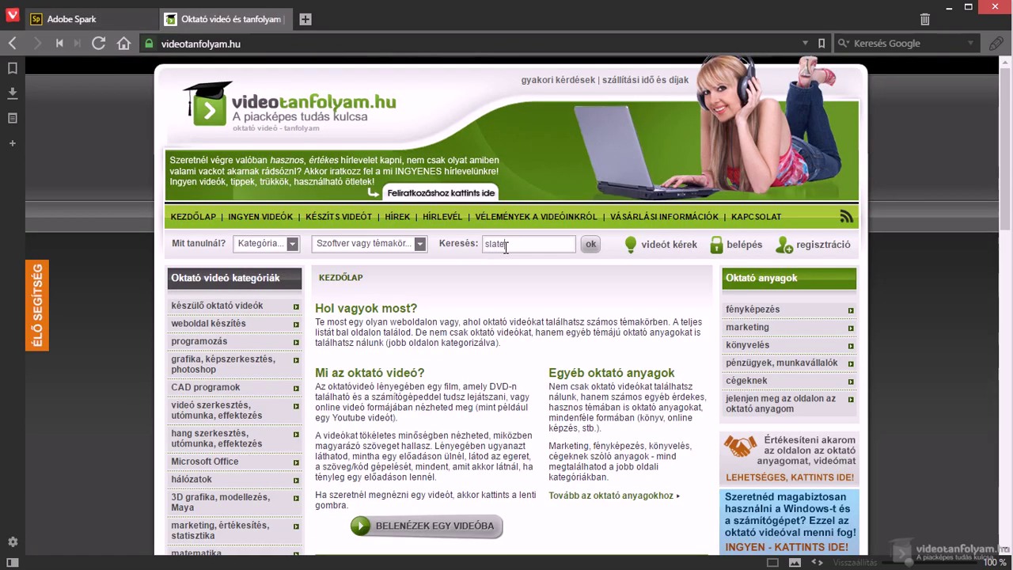
{"action": "key", "text": "Return"}
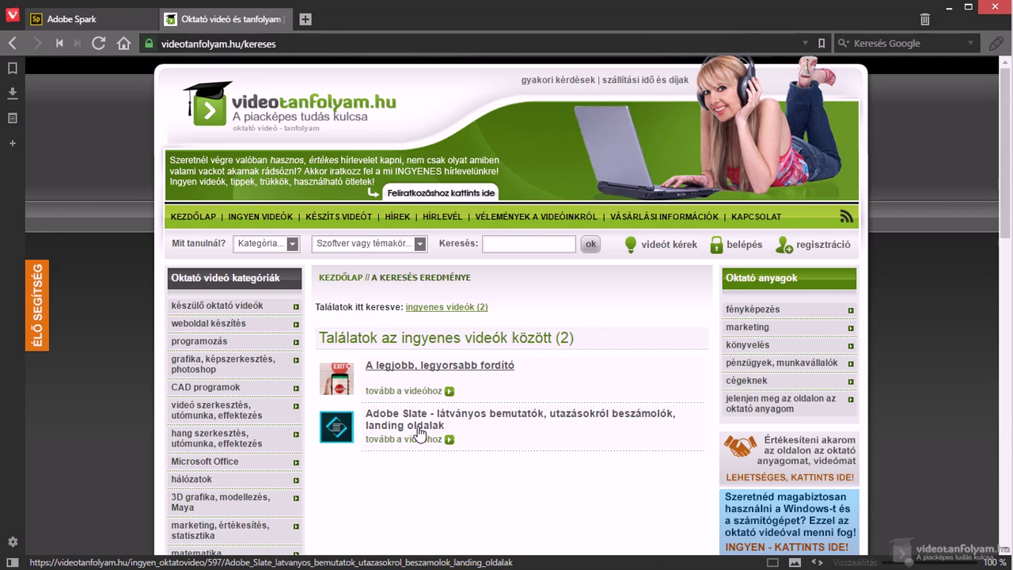
{"action": "left_click", "coordinate": [75, 19]}
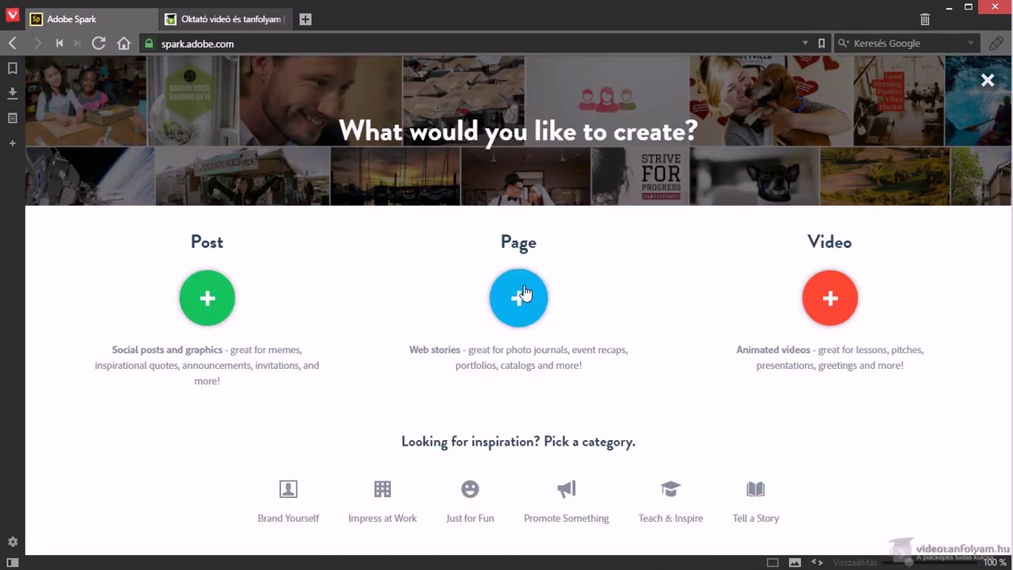
{"action": "left_click", "coordinate": [216, 22]}
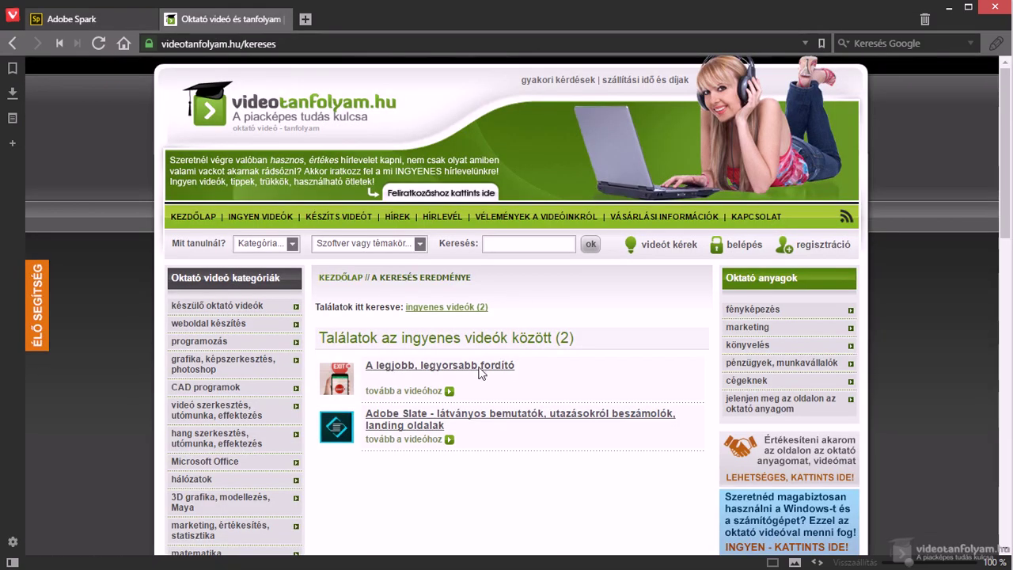
{"action": "left_click", "coordinate": [421, 425]}
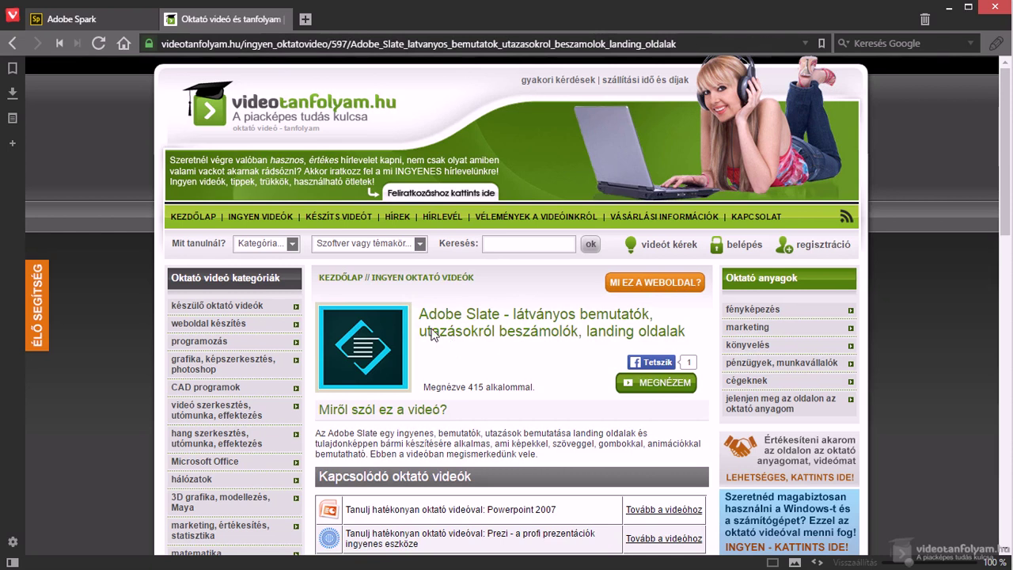
Return to Adobe Spark and start a new Post with the text "Ide jön valami".
{"action": "left_click", "coordinate": [71, 19]}
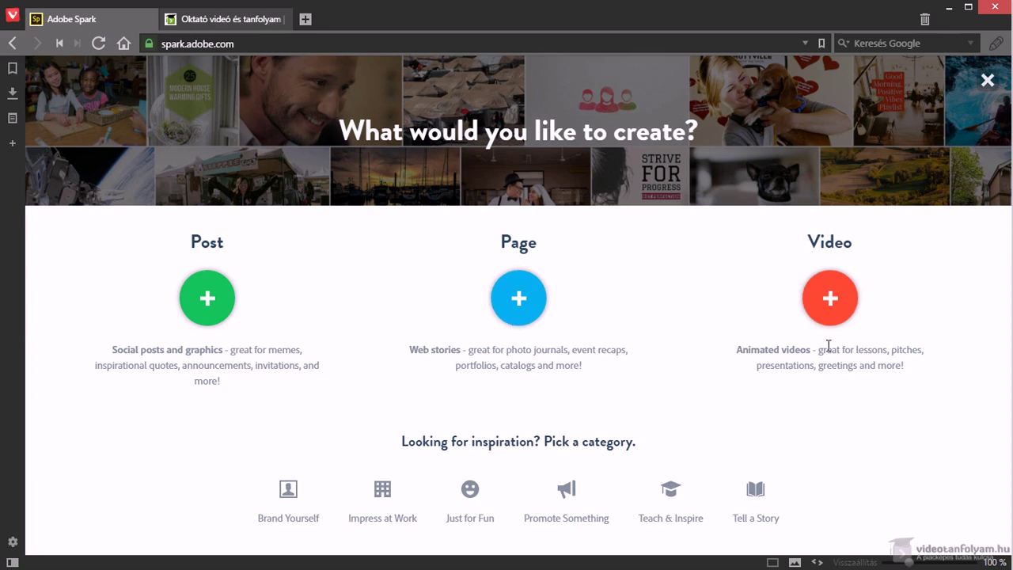
{"action": "left_click", "coordinate": [207, 300]}
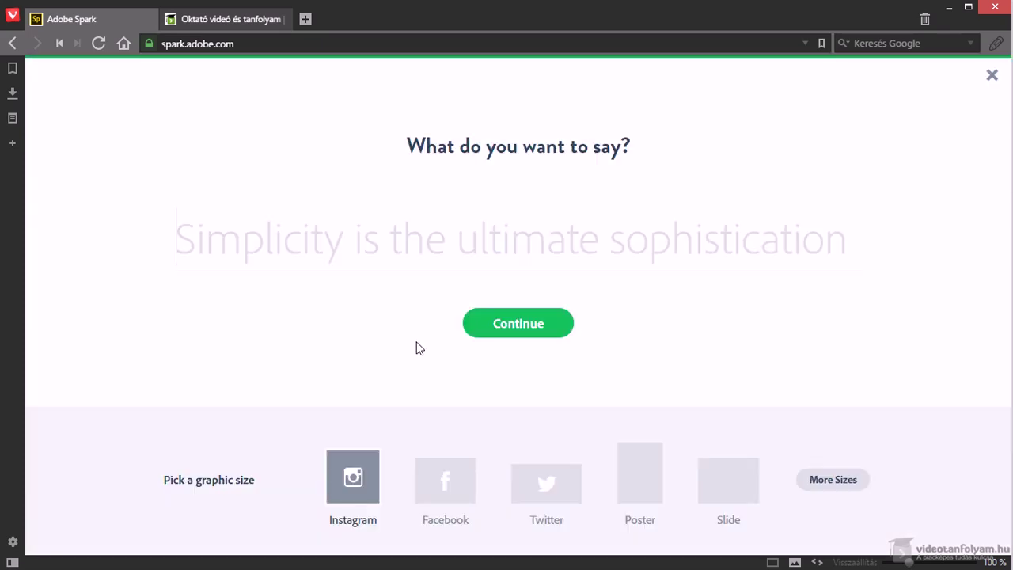
{"action": "type", "text": "Ide jön "}
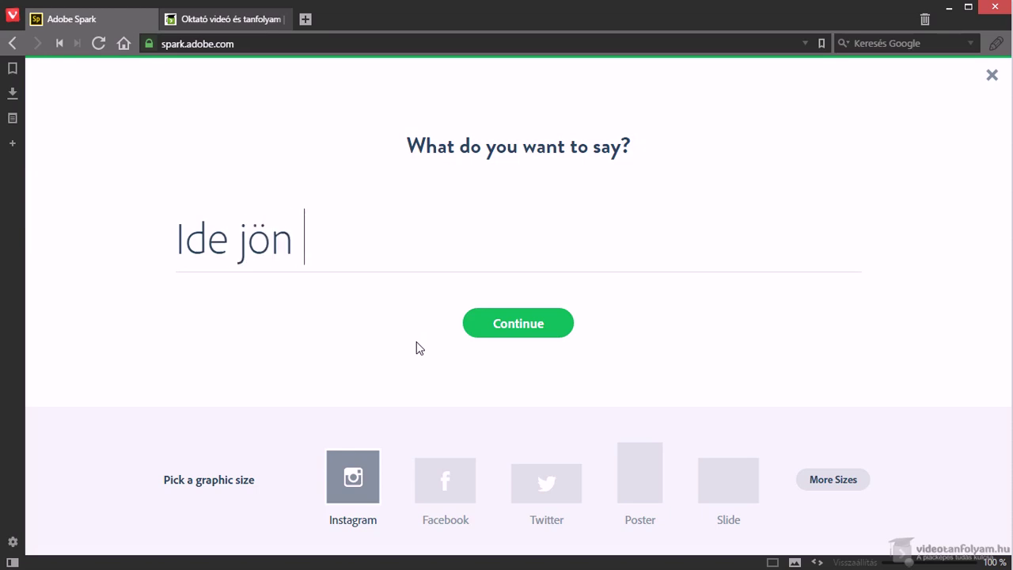
{"action": "type", "text": "valami"}
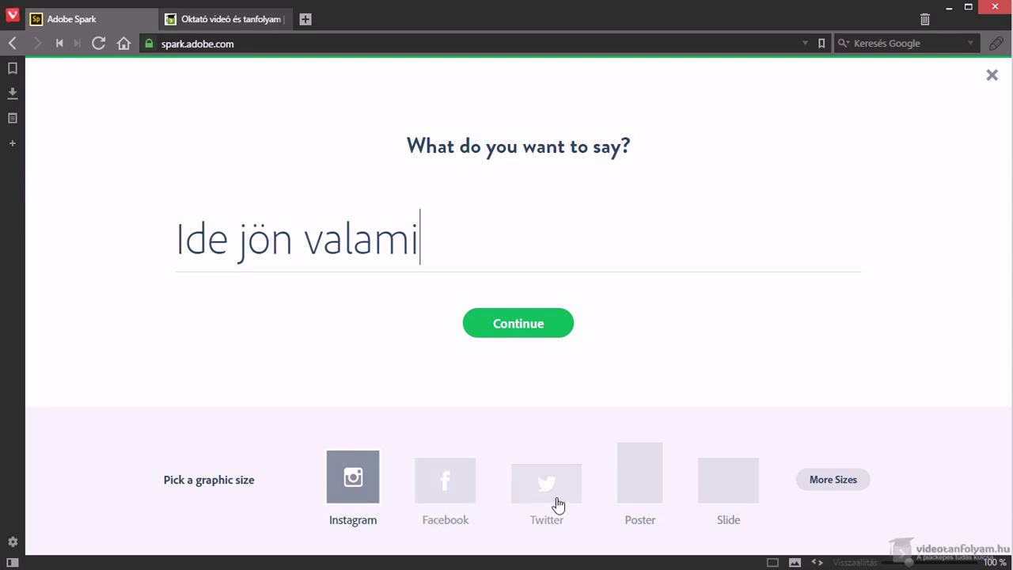
Show more graphic sizes, pick the Facebook size and continue to the post editor.
{"action": "left_click", "coordinate": [845, 483]}
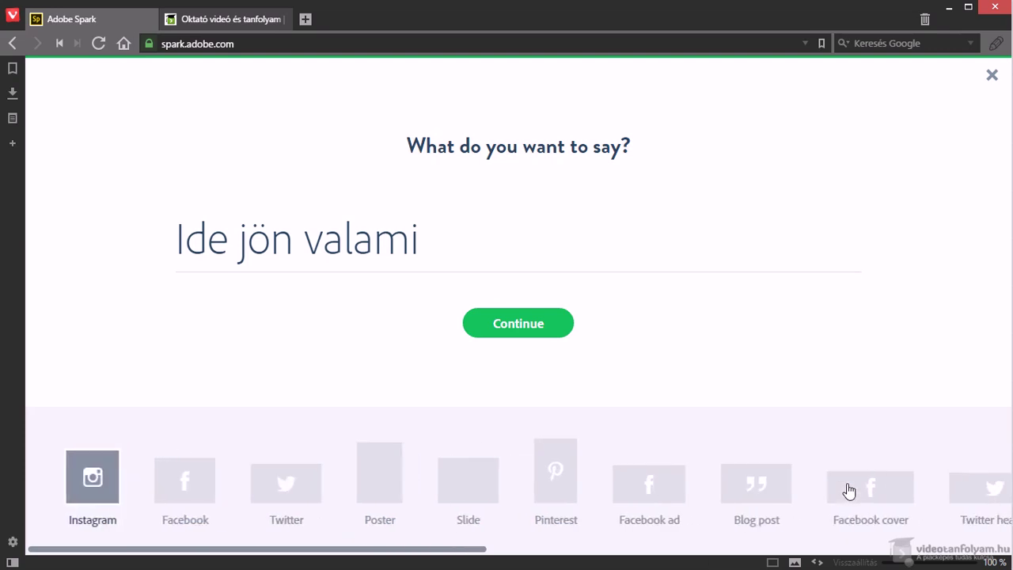
{"action": "left_click_drag", "start_coordinate": [435, 548], "coordinate": [203, 545]}
{"action": "scroll", "coordinate": [472, 554], "scroll_direction": "right", "scroll_amount": 3}
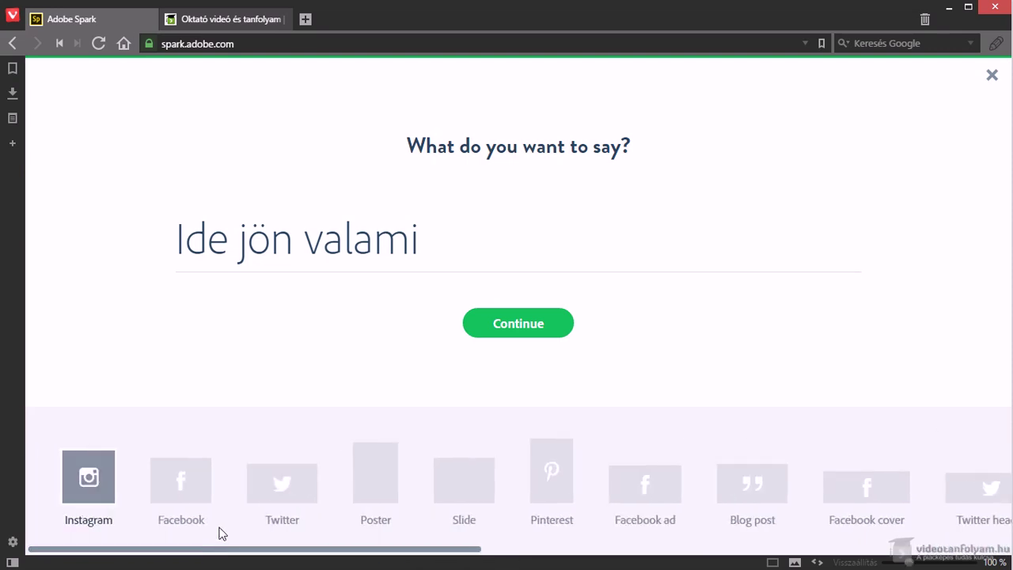
{"action": "left_click", "coordinate": [180, 477]}
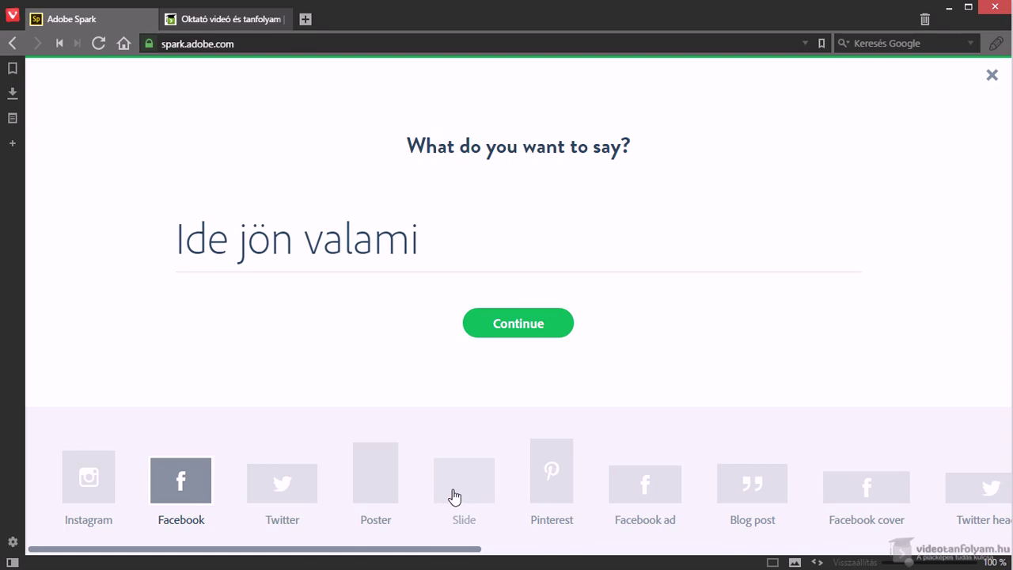
{"action": "left_click", "coordinate": [487, 332]}
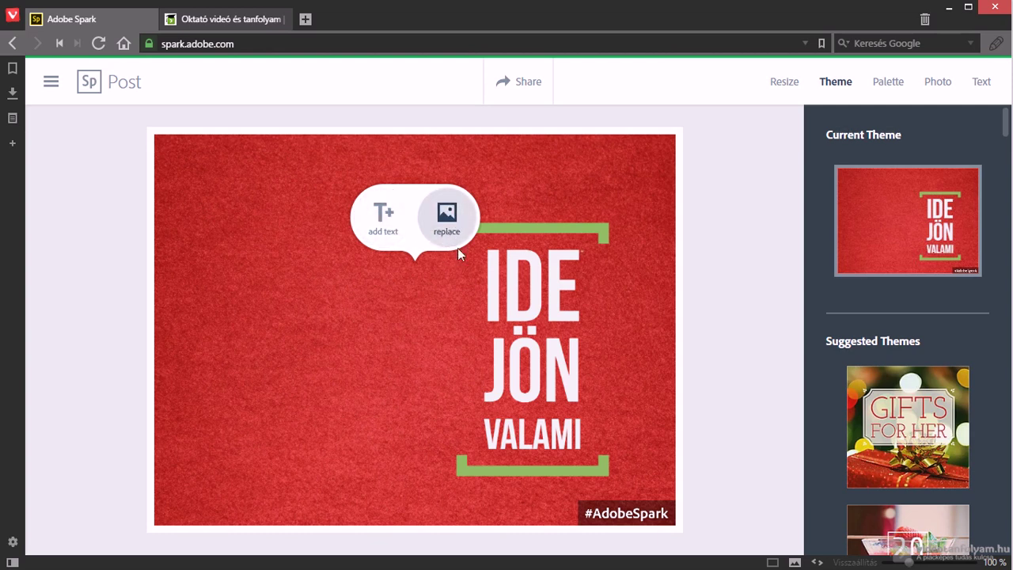
Select the post's red background image to bring up its photo options.
{"action": "left_click", "coordinate": [720, 265]}
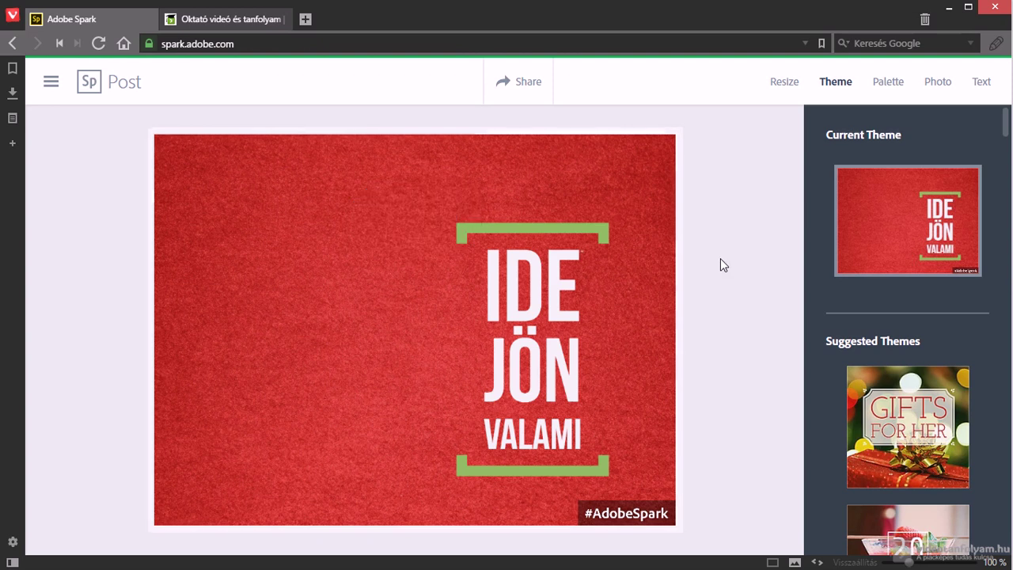
{"action": "left_click", "coordinate": [243, 264]}
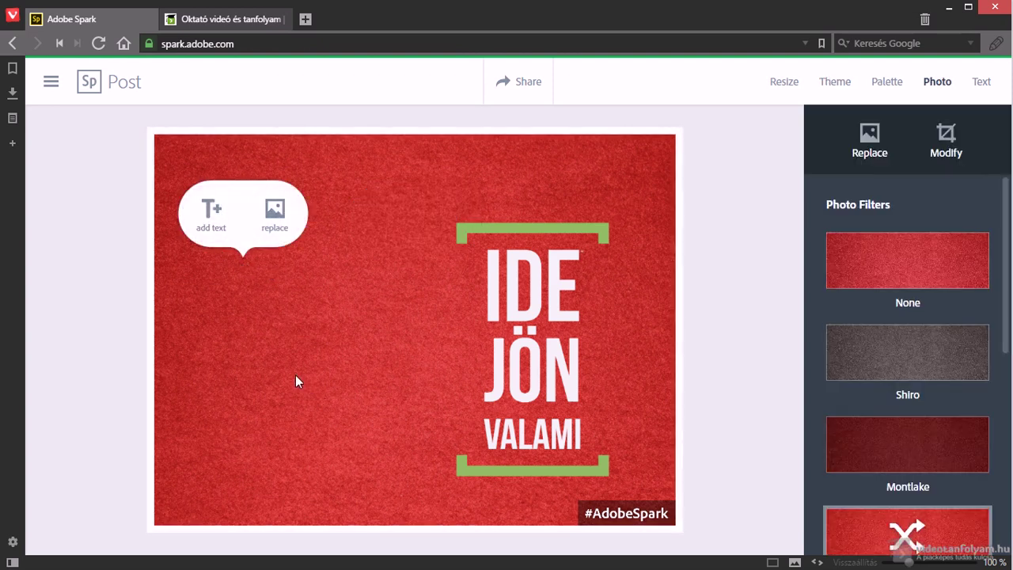
{"action": "left_click", "coordinate": [297, 366]}
{"action": "left_click", "coordinate": [248, 235]}
{"action": "left_click", "coordinate": [355, 306]}
{"action": "left_click", "coordinate": [386, 212]}
{"action": "left_click", "coordinate": [269, 275]}
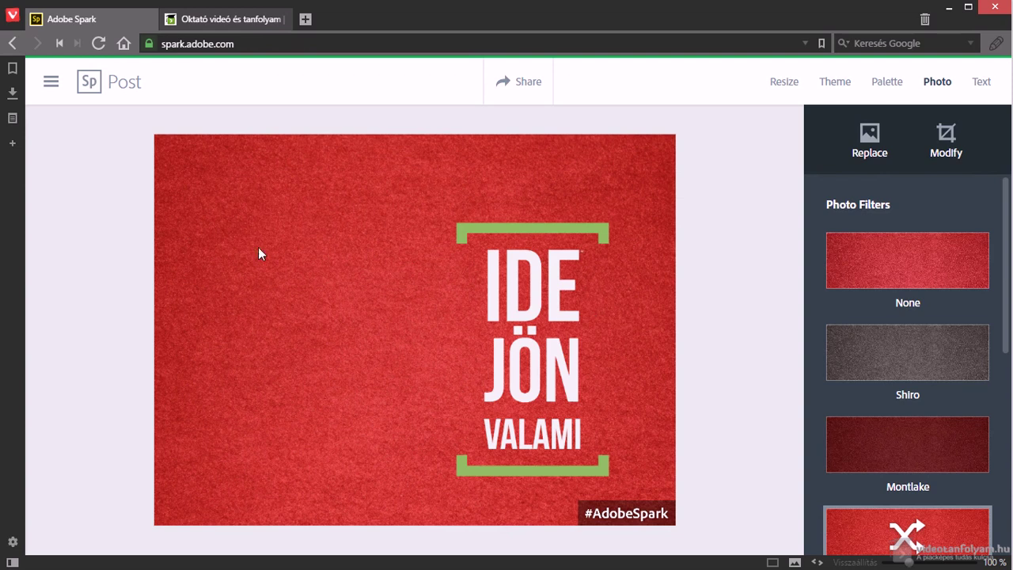
Start replacing the background photo and search the photo library for "tree".
{"action": "left_click", "coordinate": [869, 143]}
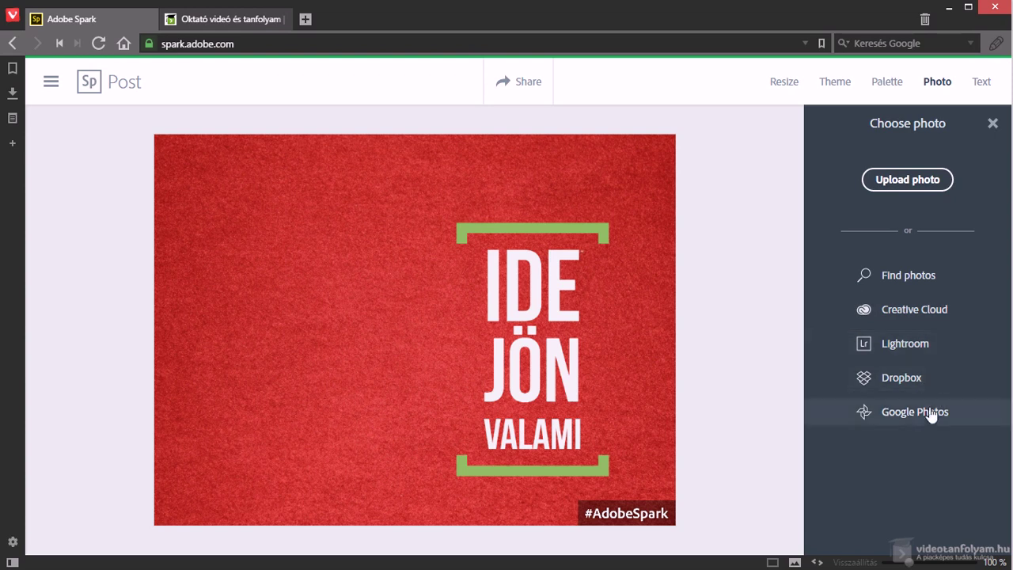
{"action": "left_click", "coordinate": [930, 287]}
{"action": "type", "text": "tree"}
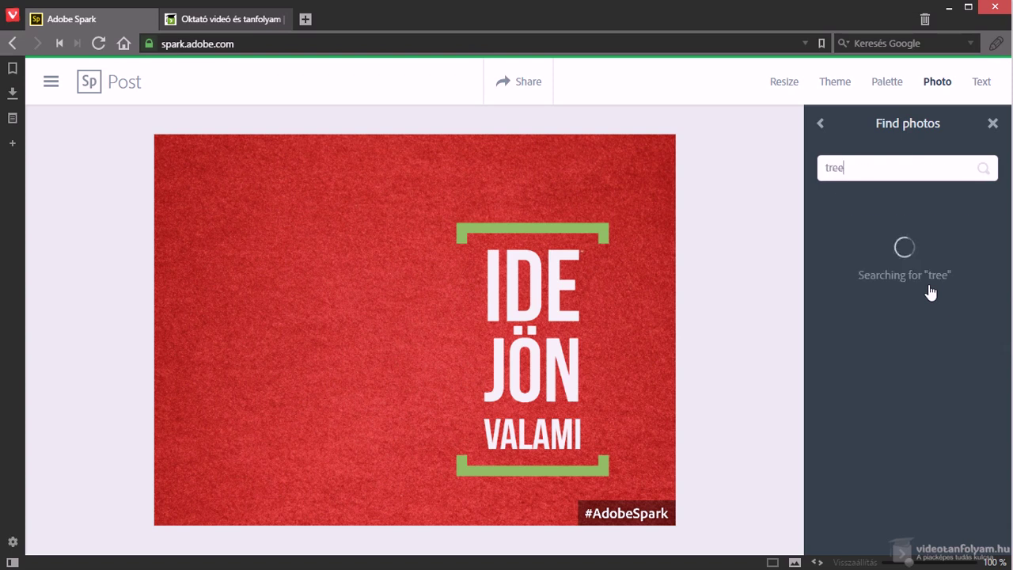
{"action": "key", "text": "Return"}
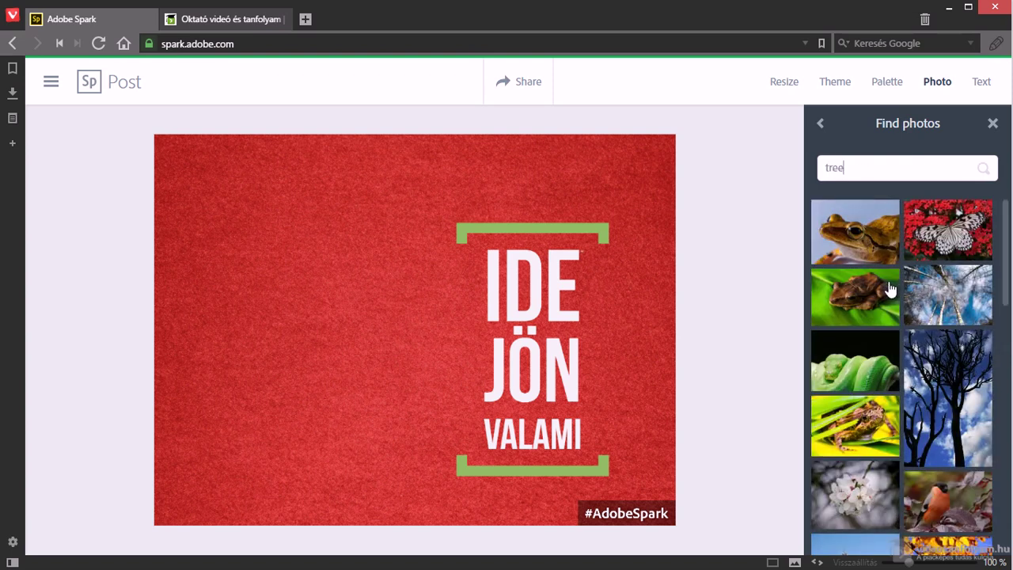
Replace the background with the photo of a lone tree in a green field under a blue sky.
{"action": "scroll", "coordinate": [902, 300], "scroll_direction": "down", "scroll_amount": 10}
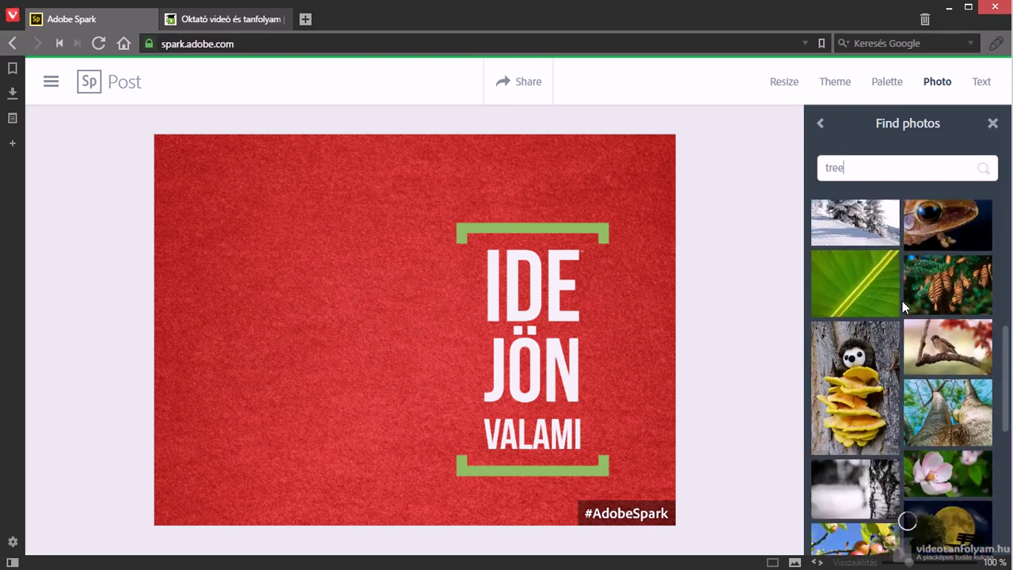
{"action": "scroll", "coordinate": [902, 303], "scroll_direction": "down", "scroll_amount": 10}
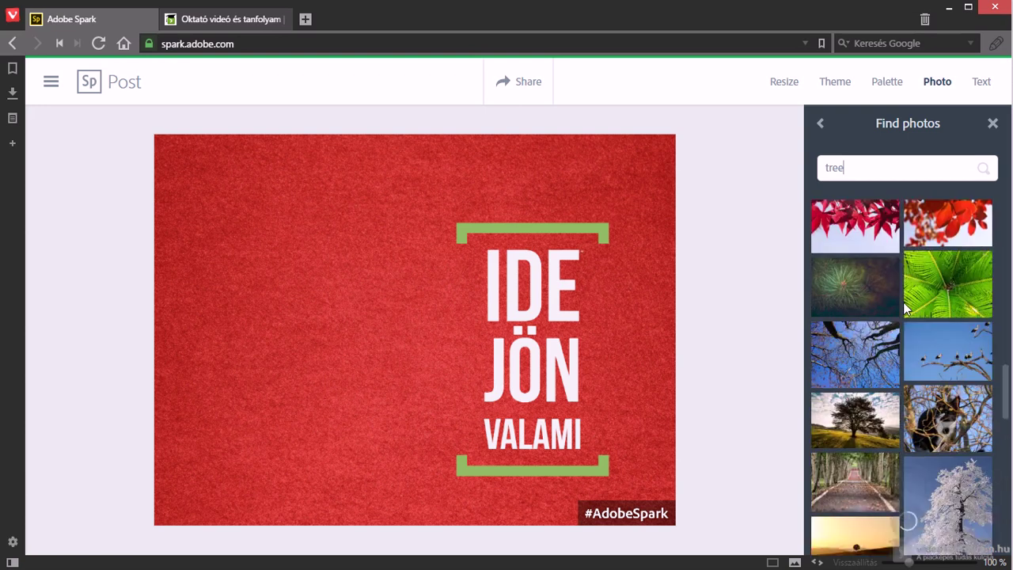
{"action": "scroll", "coordinate": [915, 315], "scroll_direction": "down", "scroll_amount": 3}
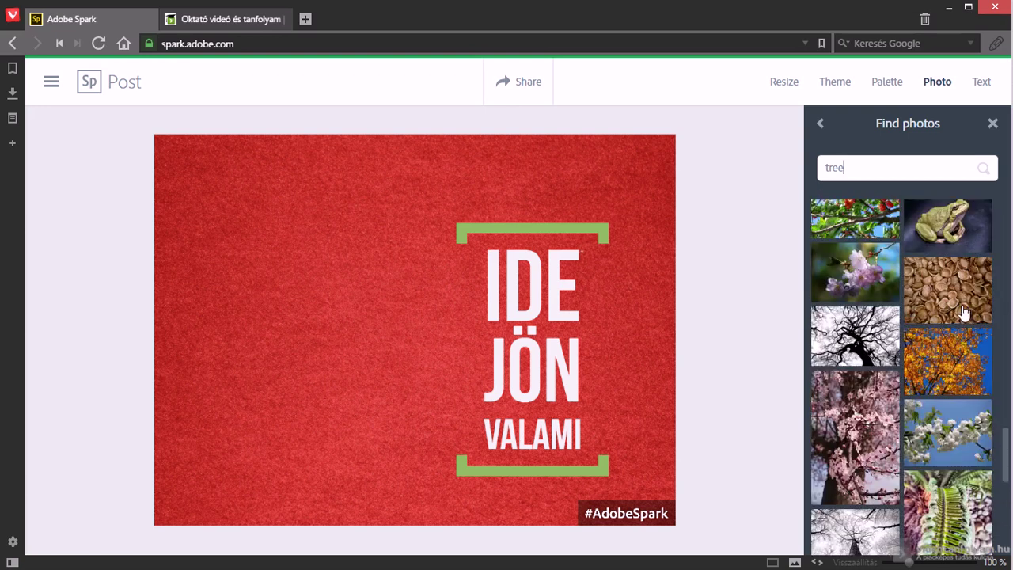
{"action": "scroll", "coordinate": [980, 327], "scroll_direction": "down", "scroll_amount": 10}
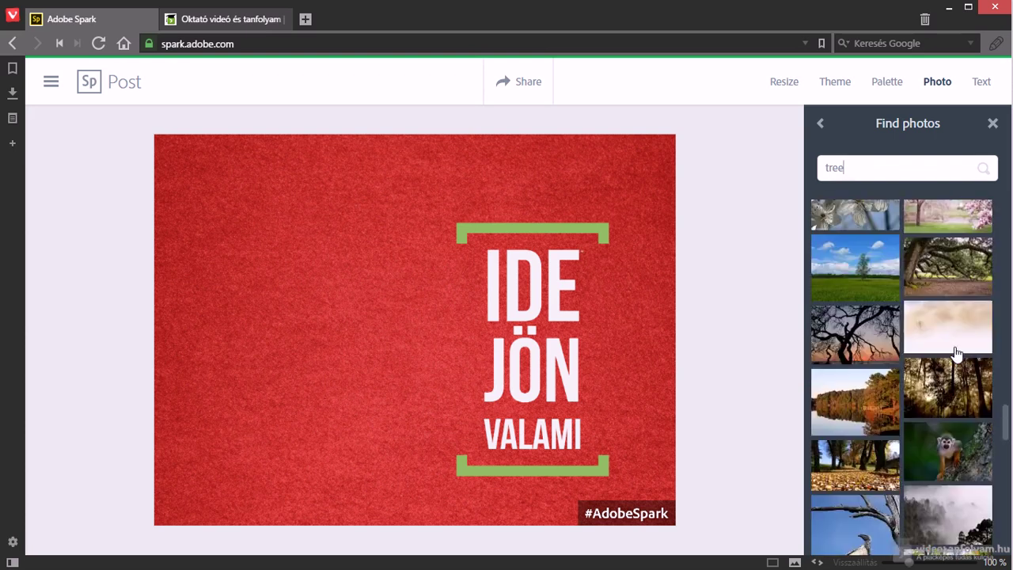
{"action": "left_click", "coordinate": [867, 287]}
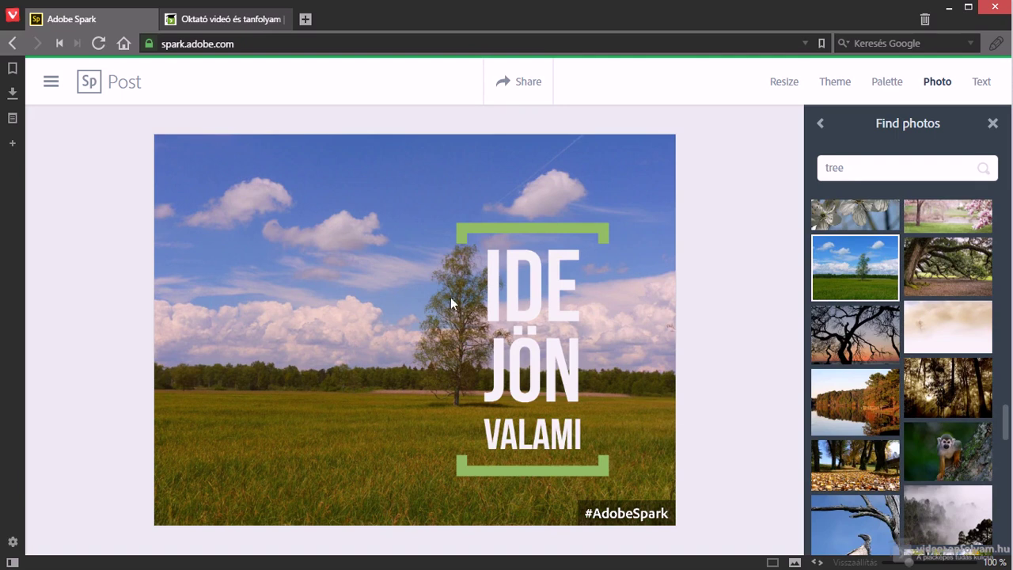
Rotate the "Ide jön valami" text block counterclockwise and place it in the upper-left part of the picture, beside the tree.
{"action": "left_click", "coordinate": [520, 336]}
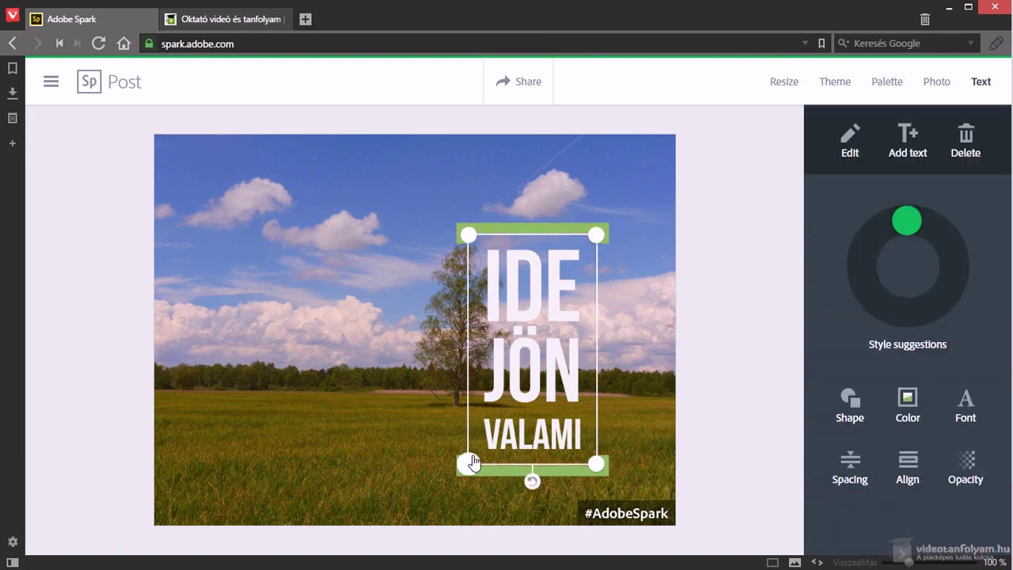
{"action": "left_click_drag", "start_coordinate": [518, 335], "coordinate": [404, 319]}
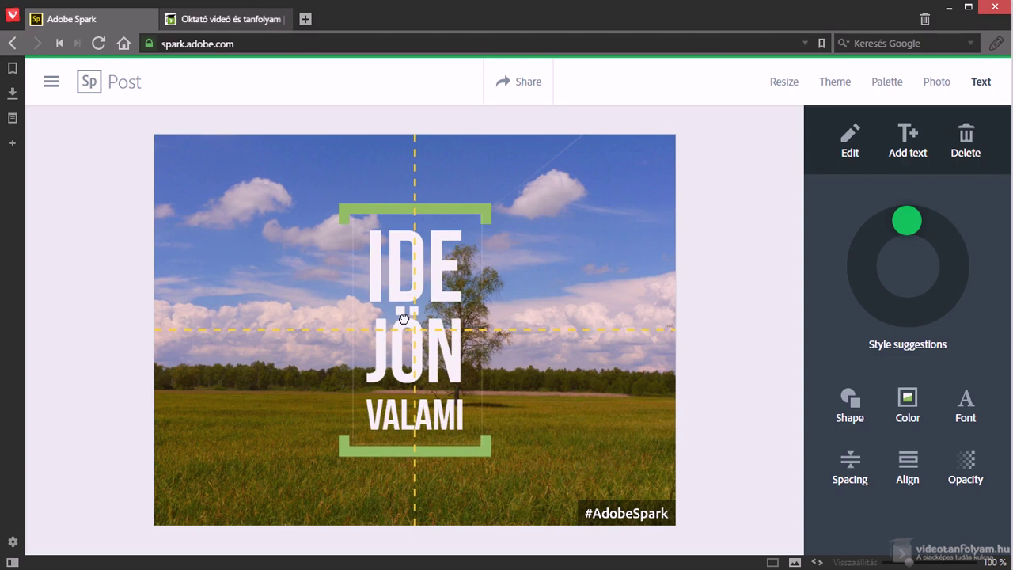
{"action": "left_click_drag", "start_coordinate": [404, 319], "coordinate": [421, 298]}
{"action": "left_click_drag", "start_coordinate": [414, 463], "coordinate": [493, 436]}
{"action": "left_click_drag", "start_coordinate": [462, 339], "coordinate": [387, 303]}
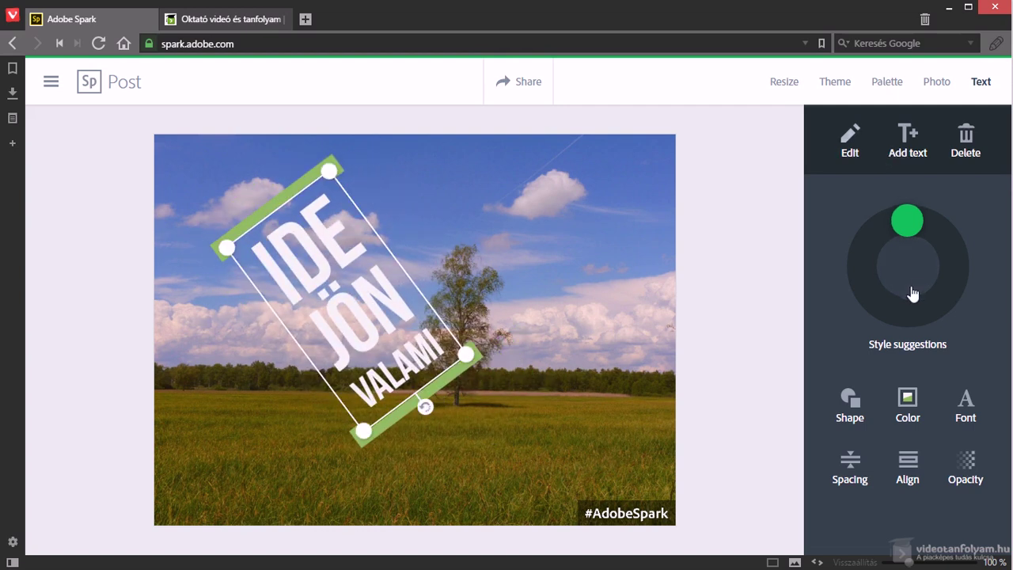
Give the text block the solid circle shape with a dotted inner border and save it.
{"action": "left_click", "coordinate": [853, 404]}
{"action": "left_click", "coordinate": [961, 426]}
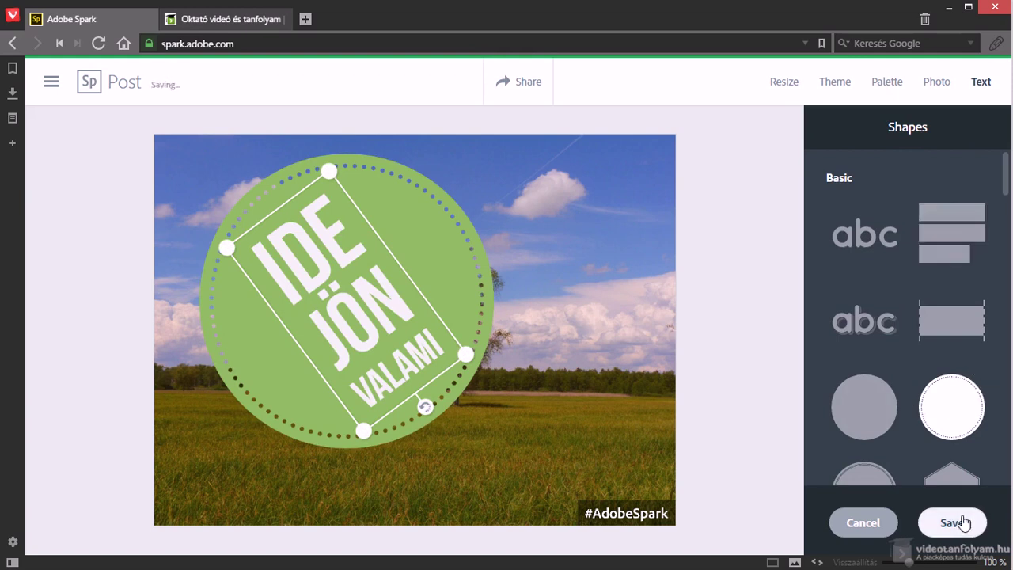
{"action": "left_click", "coordinate": [953, 523]}
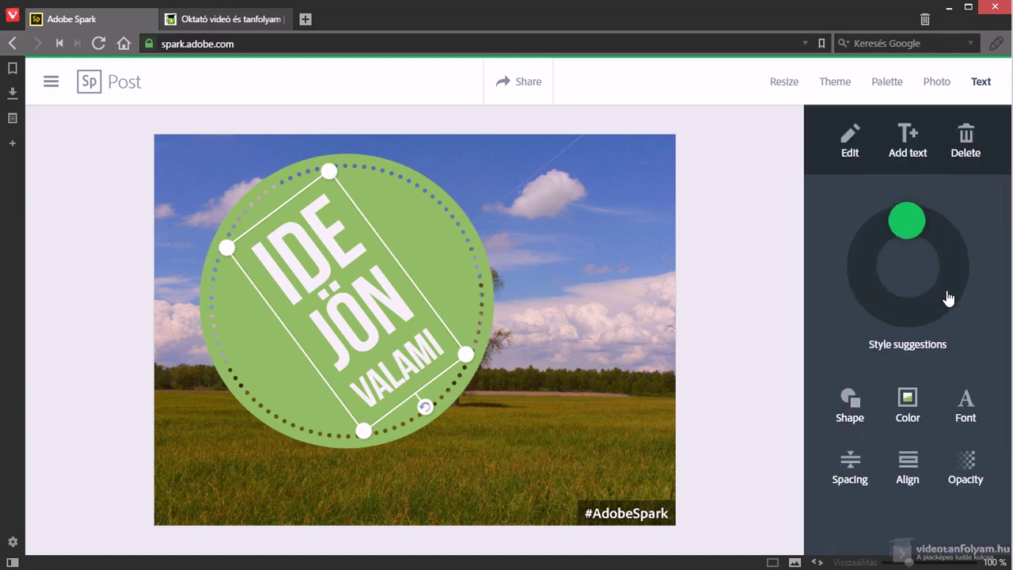
Look at the fonts offered for the text block and leave without changing the font.
{"action": "left_click", "coordinate": [966, 412]}
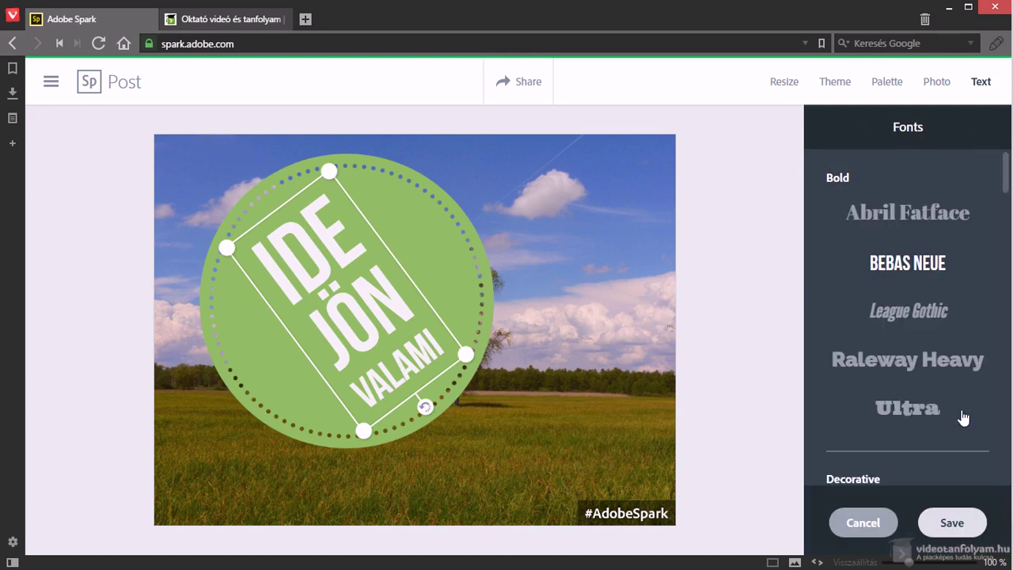
{"action": "left_click", "coordinate": [876, 526]}
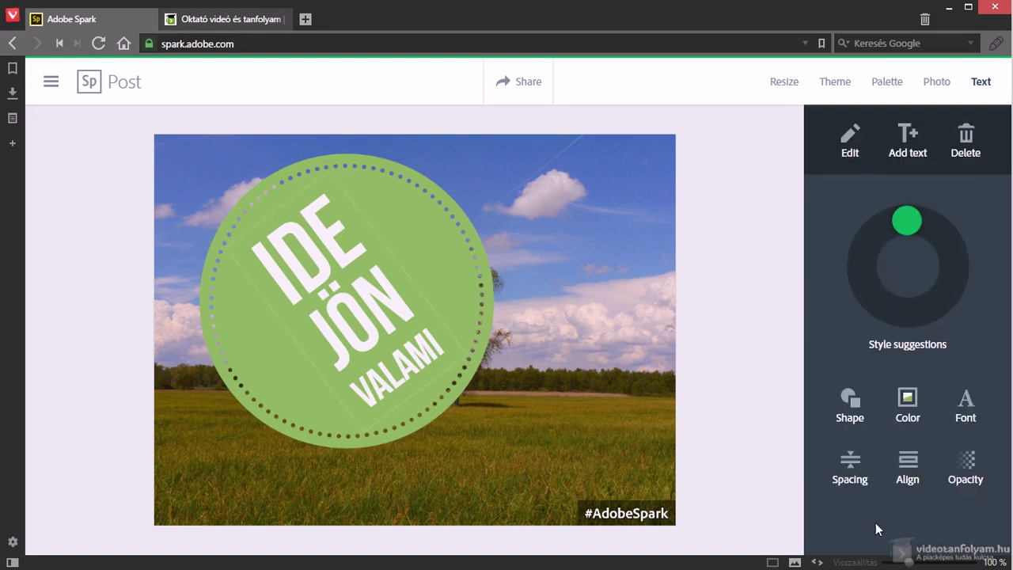
Try several suggested colors on the text block and save the one with black lettering on a white circle.
{"action": "left_click", "coordinate": [908, 410]}
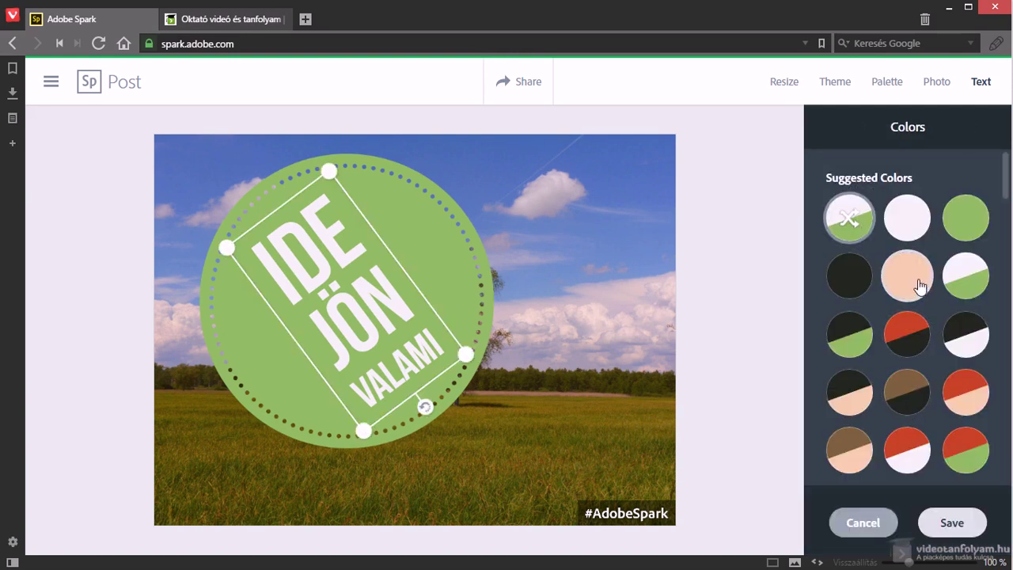
{"action": "left_click", "coordinate": [918, 281]}
{"action": "left_click", "coordinate": [982, 294]}
{"action": "left_click", "coordinate": [970, 342]}
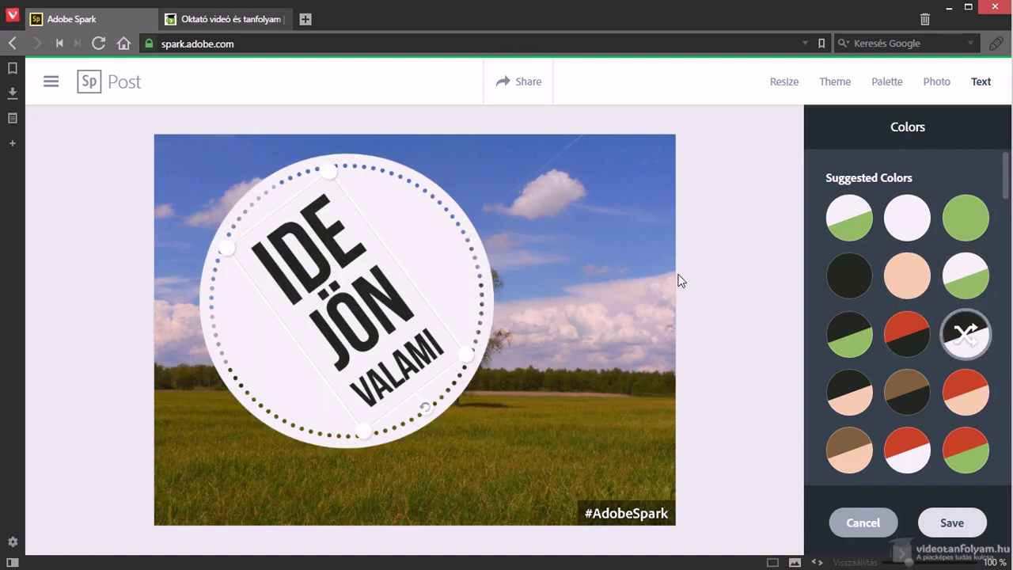
{"action": "left_click", "coordinate": [954, 529]}
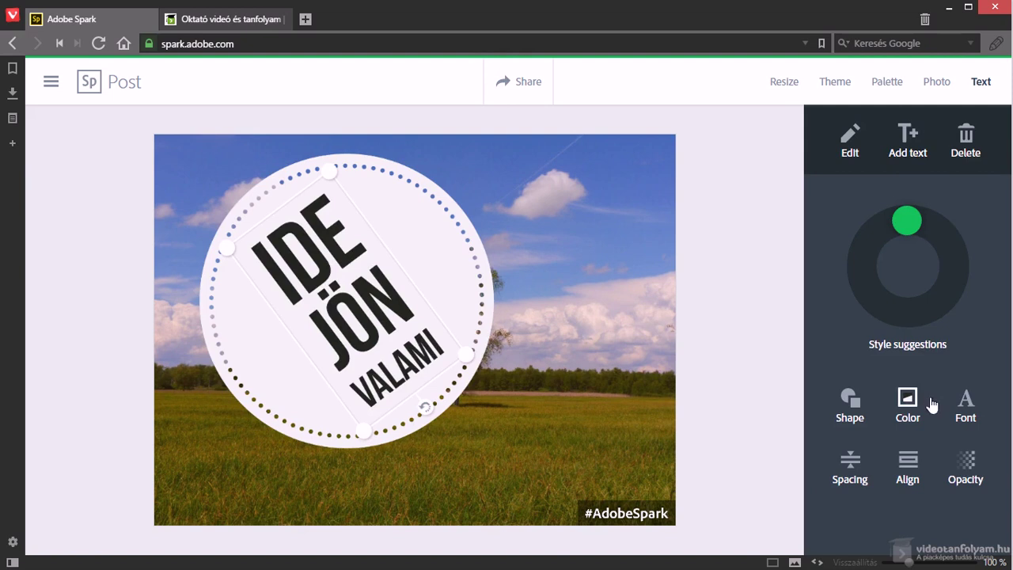
Browse the available post formats, try the Instagram one and resize the post to the LinkedIn cover format.
{"action": "left_click", "coordinate": [784, 82]}
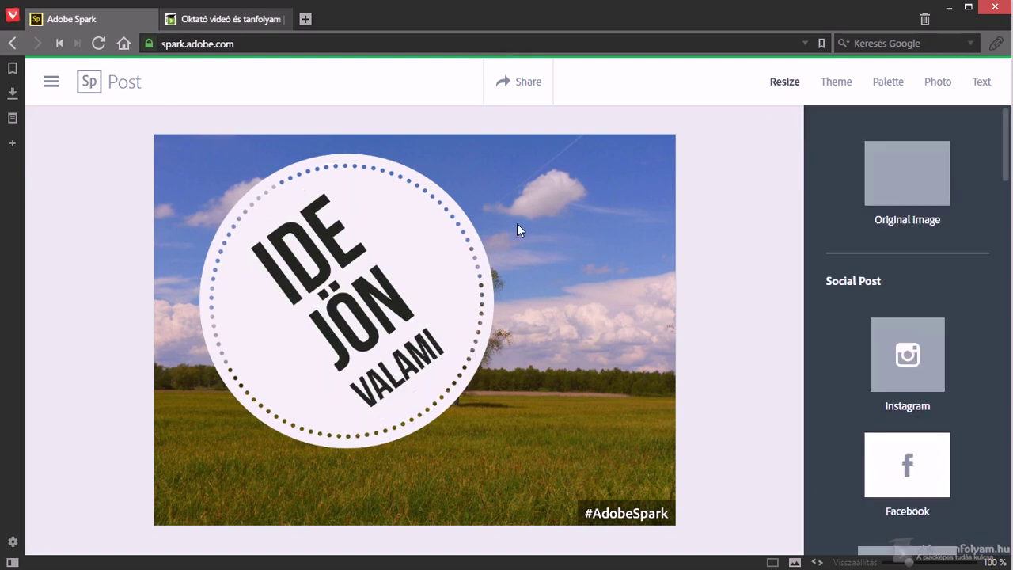
{"action": "scroll", "coordinate": [931, 323], "scroll_direction": "down", "scroll_amount": 15}
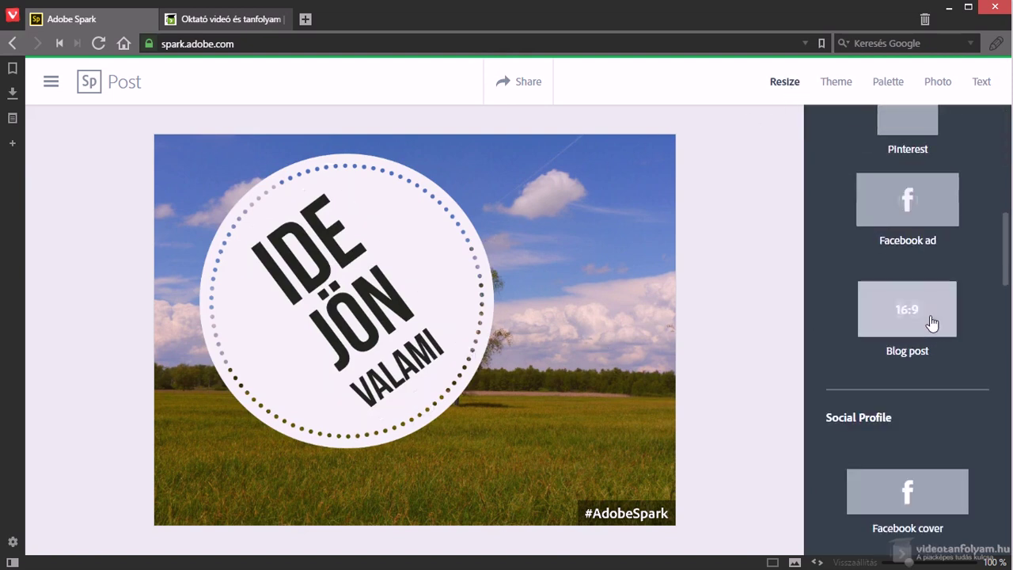
{"action": "scroll", "coordinate": [932, 324], "scroll_direction": "up", "scroll_amount": 15}
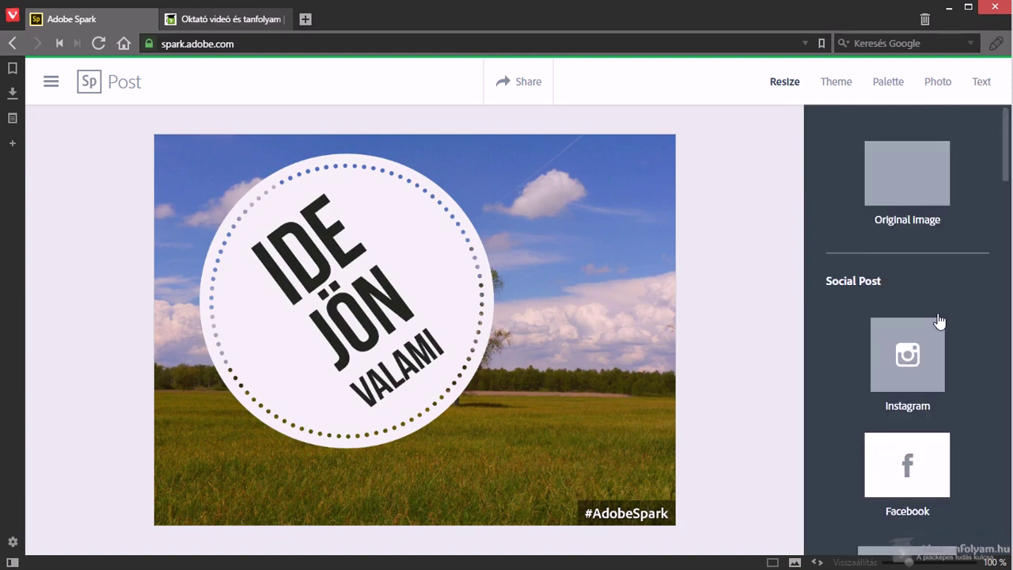
{"action": "left_click", "coordinate": [934, 334]}
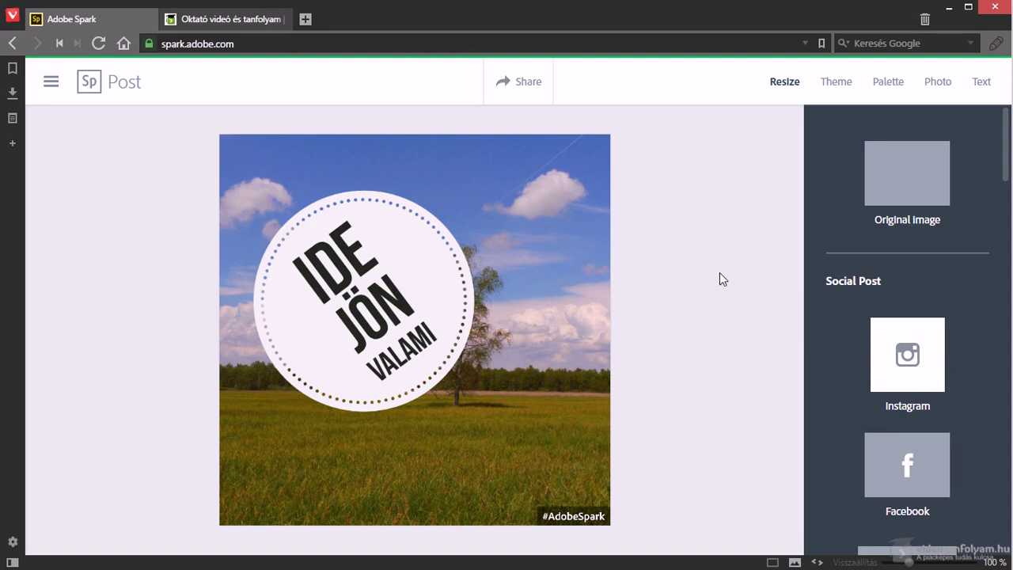
{"action": "scroll", "coordinate": [936, 411], "scroll_direction": "down", "scroll_amount": 6}
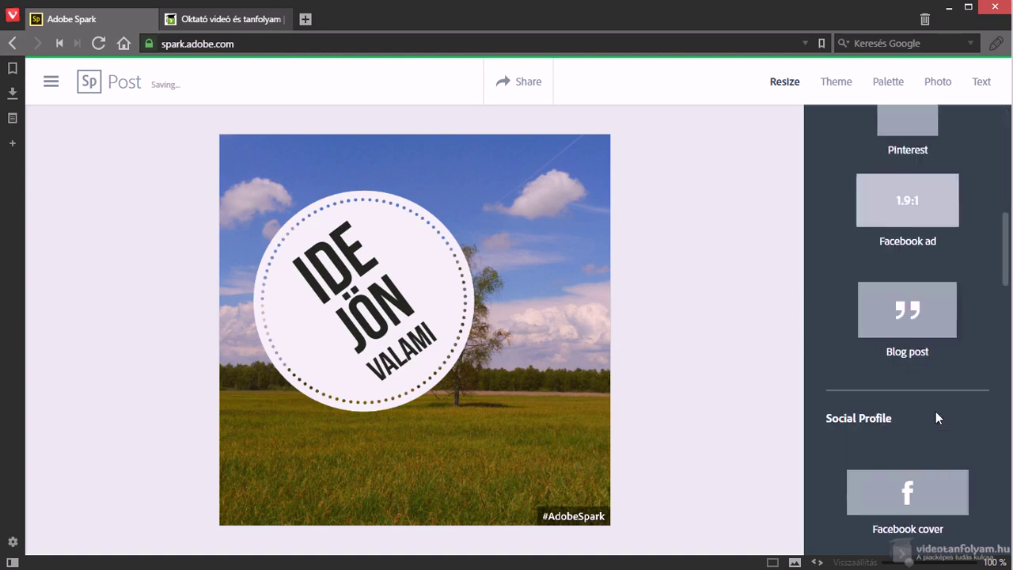
{"action": "scroll", "coordinate": [930, 348], "scroll_direction": "down", "scroll_amount": 4}
{"action": "left_click", "coordinate": [936, 363]}
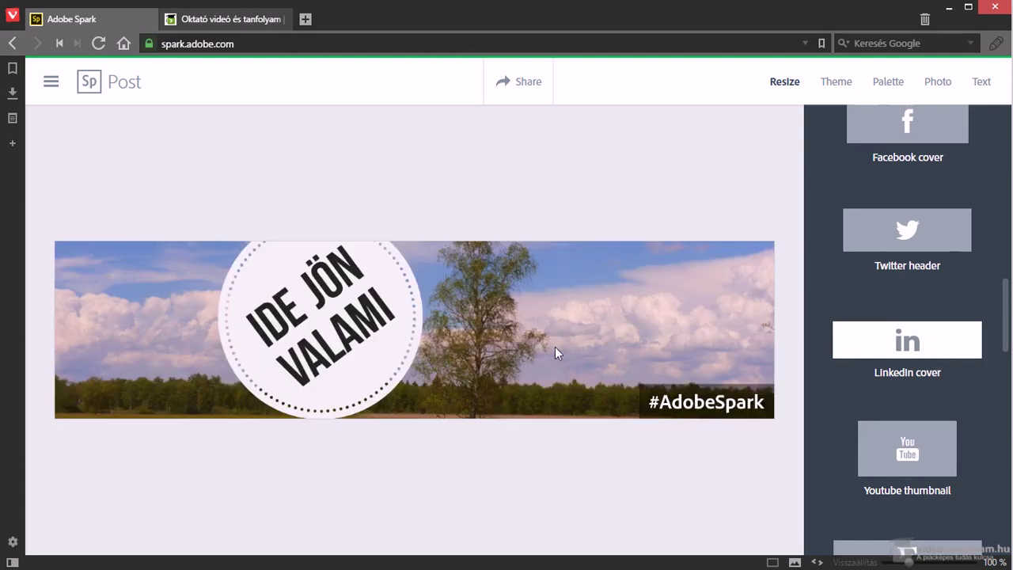
Shrink the circular "Ide jön valami" text block and move it to the left end of the banner.
{"action": "left_click", "coordinate": [385, 346]}
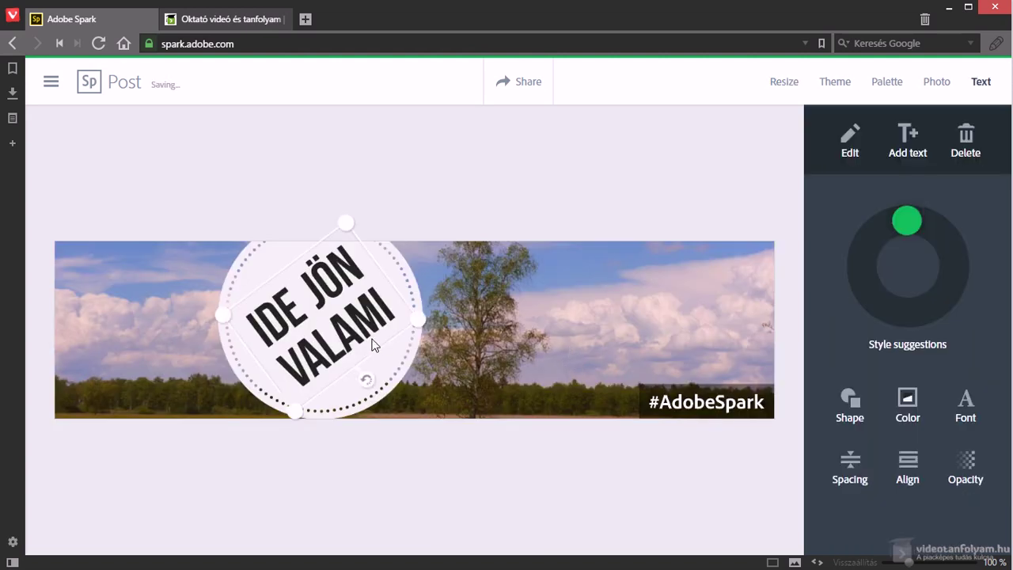
{"action": "left_click_drag", "start_coordinate": [416, 323], "coordinate": [362, 320]}
{"action": "left_click_drag", "start_coordinate": [300, 301], "coordinate": [158, 323]}
Check what removing the #AdobeSpark watermark requires and postpone it.
{"action": "left_click", "coordinate": [700, 421]}
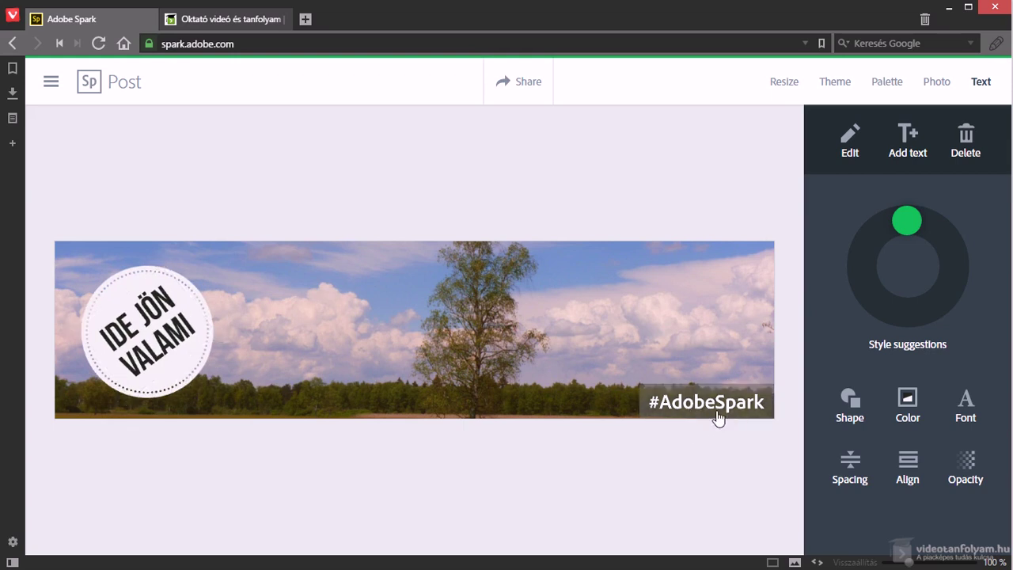
{"action": "left_click", "coordinate": [715, 416]}
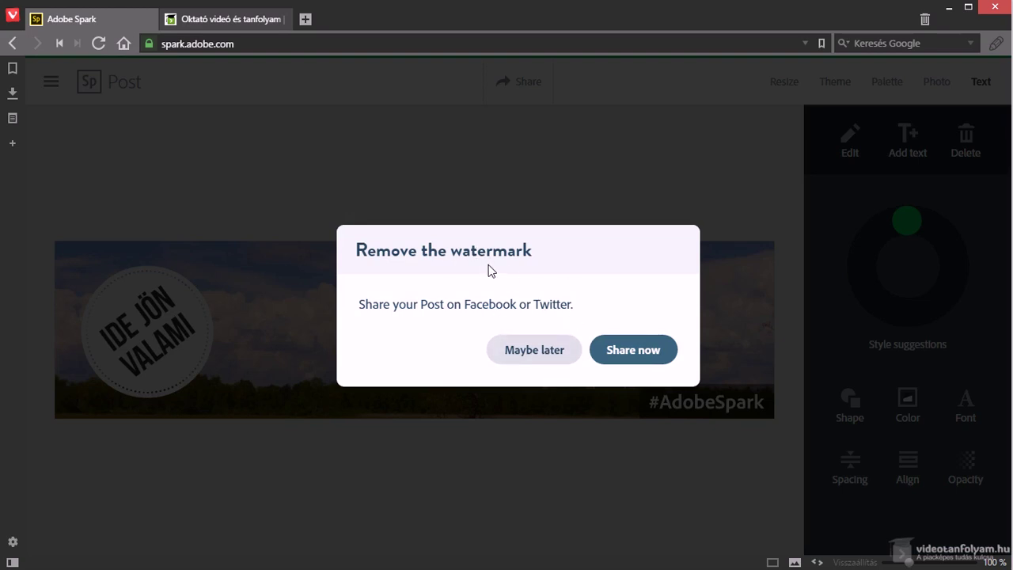
{"action": "left_click", "coordinate": [546, 360]}
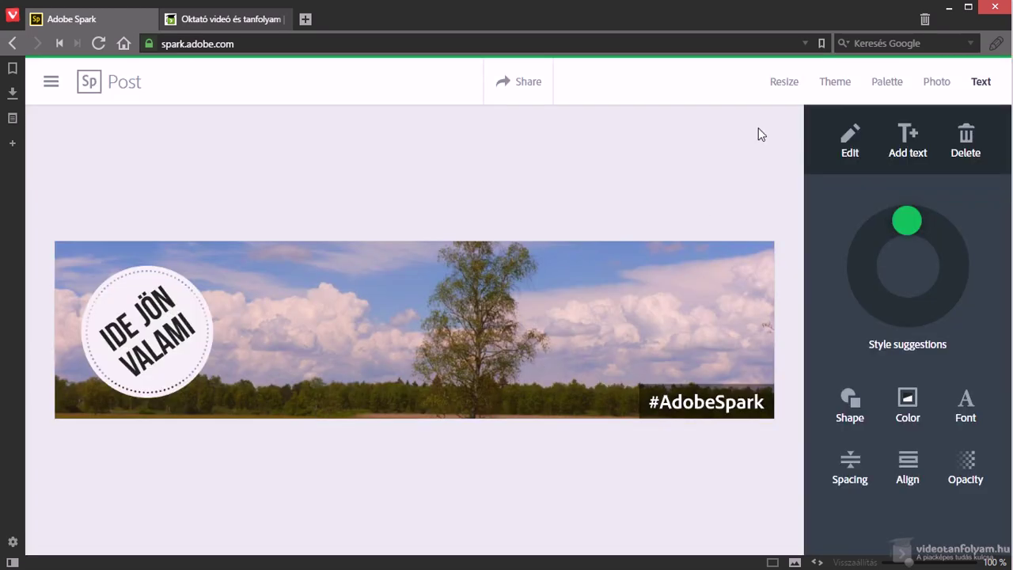
Browse the suggested themes without applying one.
{"action": "left_click", "coordinate": [828, 87]}
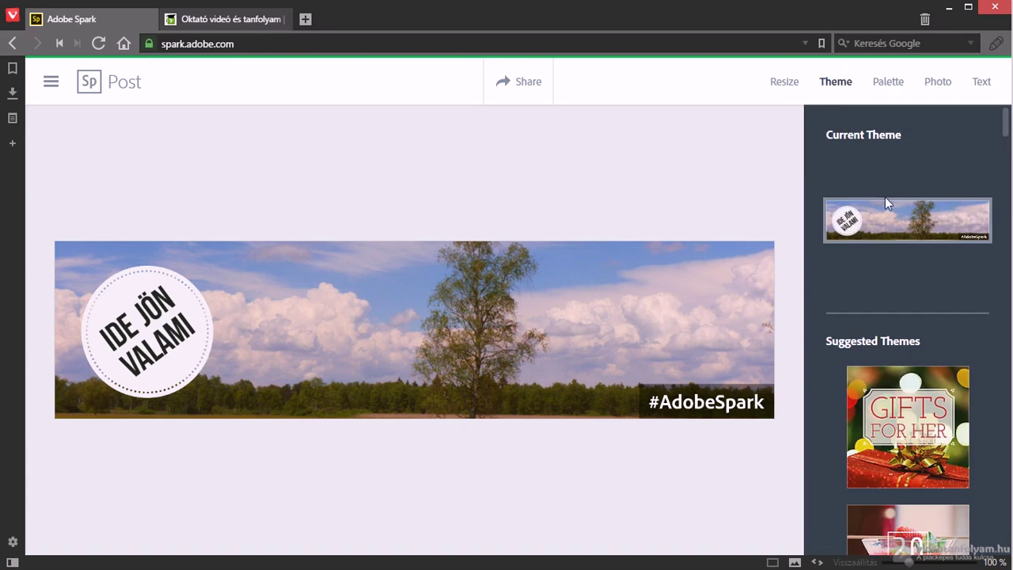
{"action": "scroll", "coordinate": [832, 333], "scroll_direction": "down", "scroll_amount": 5}
{"action": "scroll", "coordinate": [832, 333], "scroll_direction": "up", "scroll_amount": 5}
Try several color palettes and apply the one with beige, dark brown, brick red, orange-yellow and green.
{"action": "left_click", "coordinate": [897, 88]}
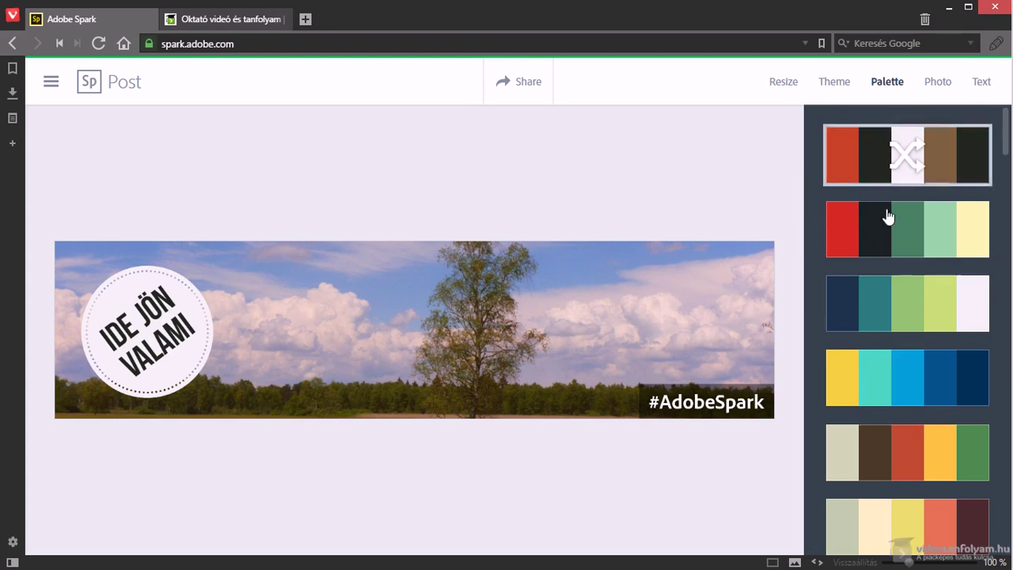
{"action": "left_click", "coordinate": [880, 243]}
{"action": "left_click", "coordinate": [886, 315]}
{"action": "left_click", "coordinate": [894, 399]}
{"action": "left_click", "coordinate": [900, 445]}
{"action": "scroll", "coordinate": [929, 396], "scroll_direction": "down", "scroll_amount": 1}
{"action": "scroll", "coordinate": [934, 316], "scroll_direction": "up", "scroll_amount": 1}
Try the Theo and Marion filters on the background photo and apply the black-and-white Shiro filter.
{"action": "left_click", "coordinate": [939, 88]}
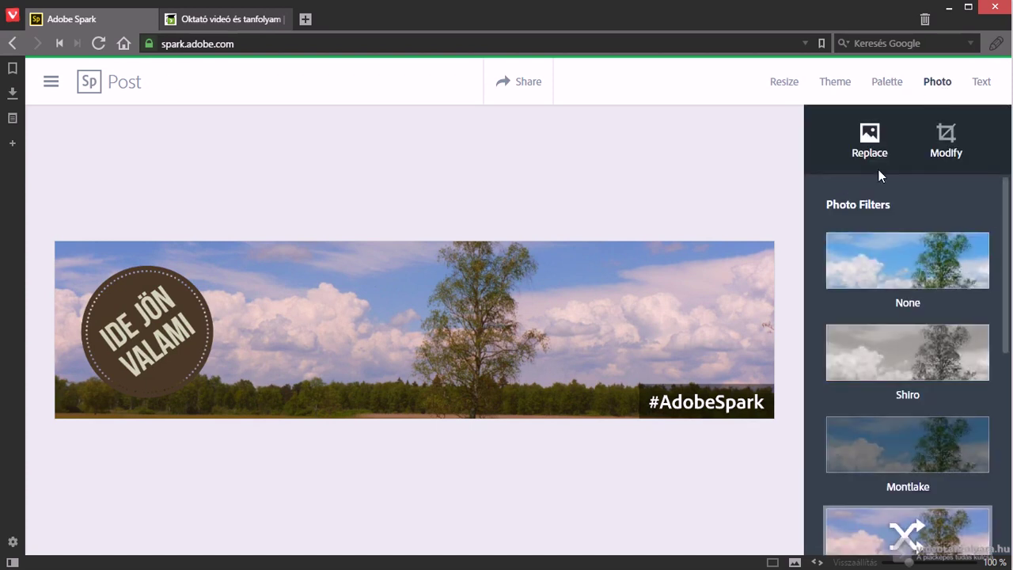
{"action": "scroll", "coordinate": [918, 380], "scroll_direction": "down", "scroll_amount": 5}
{"action": "left_click", "coordinate": [939, 451]}
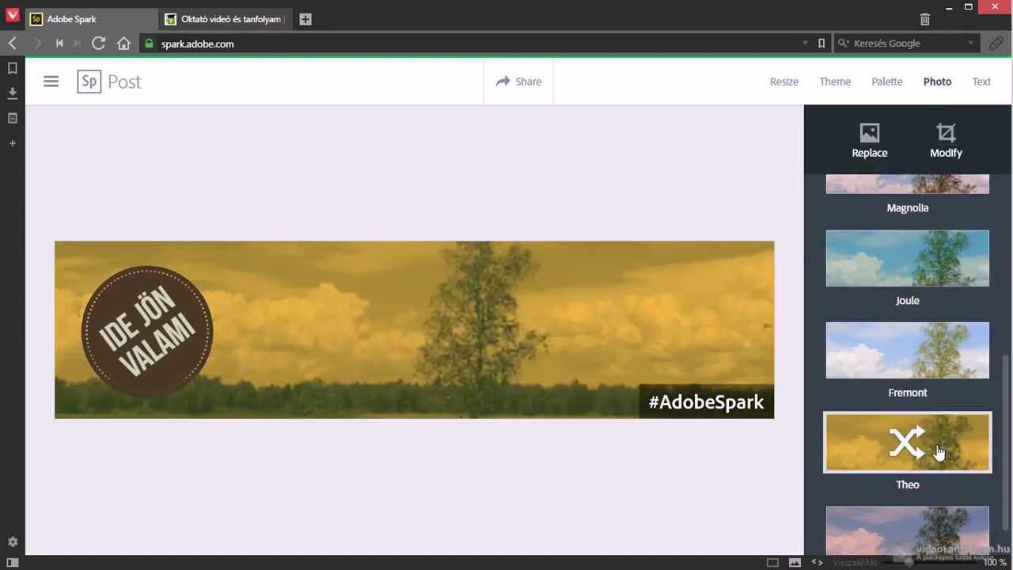
{"action": "scroll", "coordinate": [918, 456], "scroll_direction": "down", "scroll_amount": 1}
{"action": "left_click", "coordinate": [899, 479]}
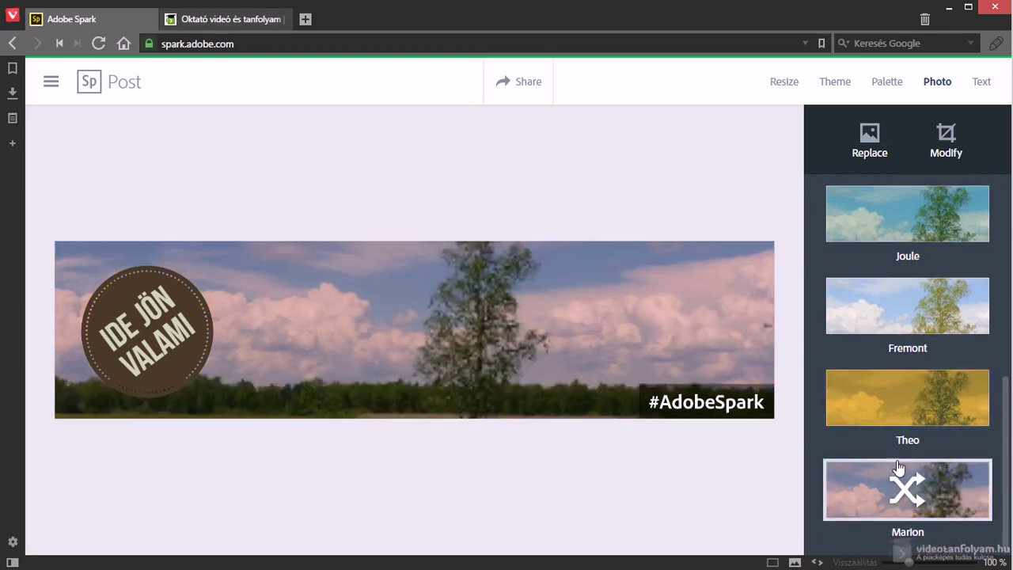
{"action": "scroll", "coordinate": [894, 448], "scroll_direction": "up", "scroll_amount": 5}
{"action": "scroll", "coordinate": [894, 448], "scroll_direction": "up", "scroll_amount": 1}
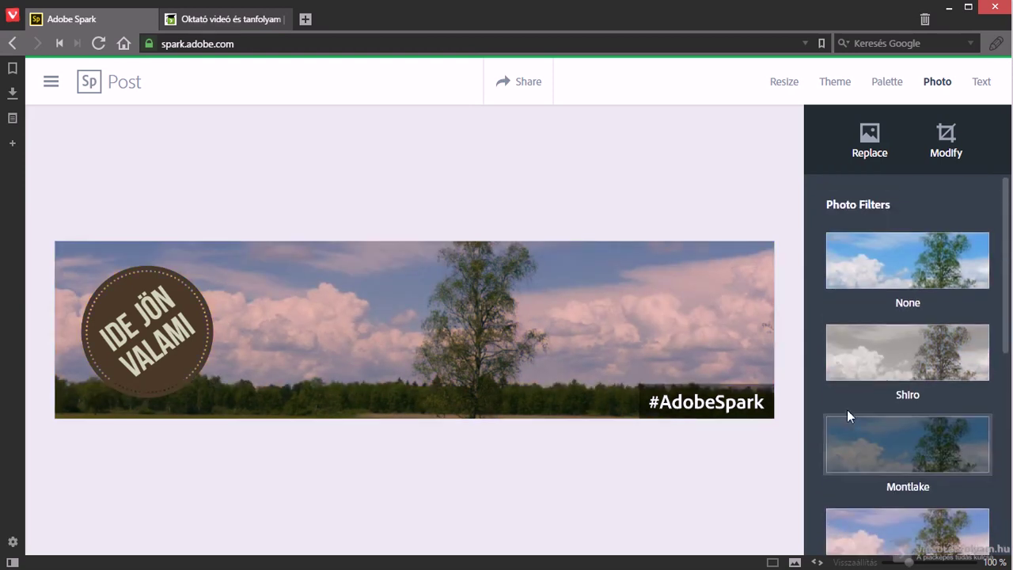
{"action": "left_click", "coordinate": [888, 351]}
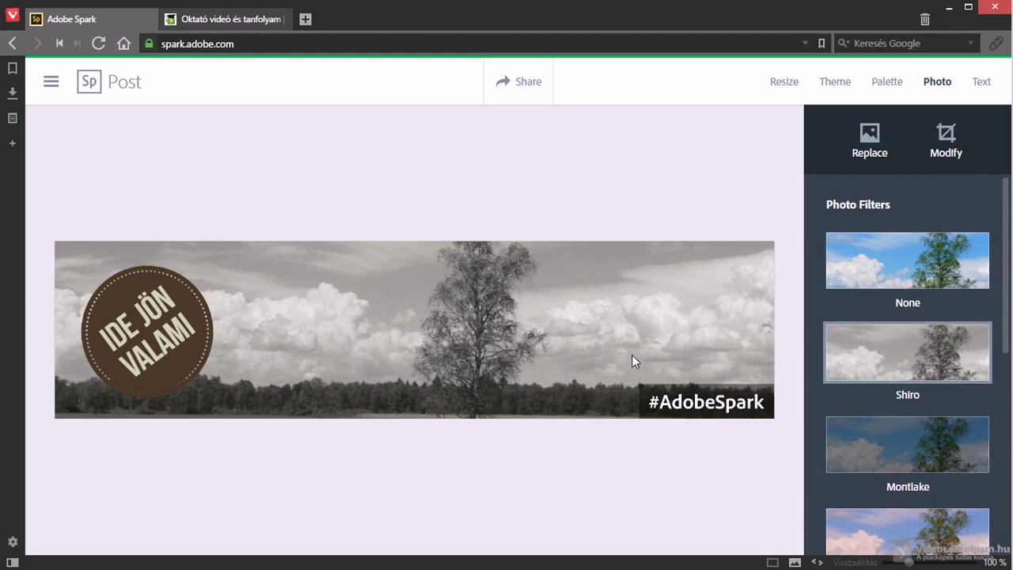
Enlarge the background photo and rotate it slightly within the banner.
{"action": "left_click", "coordinate": [948, 141]}
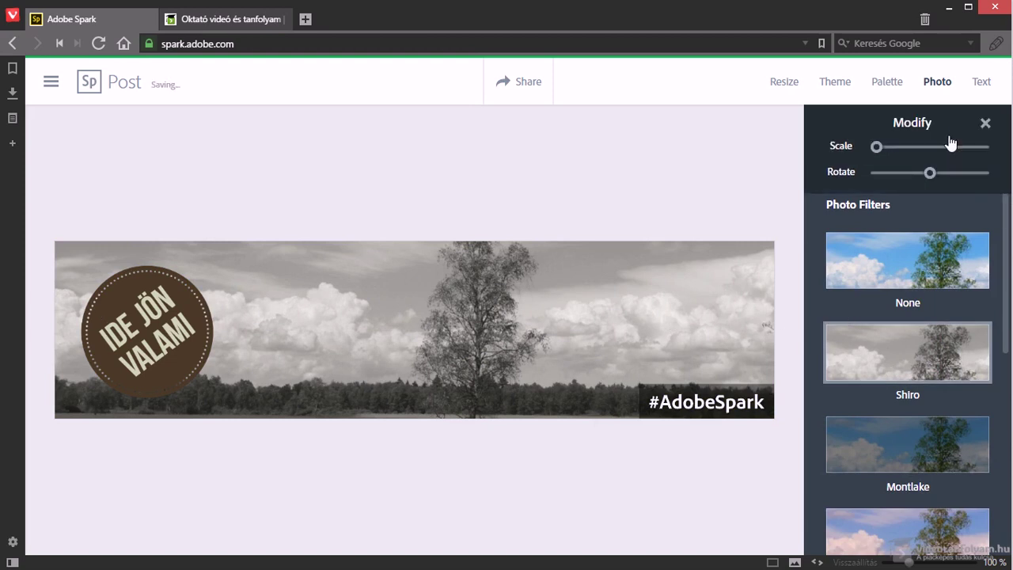
{"action": "left_click_drag", "start_coordinate": [883, 154], "coordinate": [946, 178]}
{"action": "left_click", "coordinate": [985, 124]}
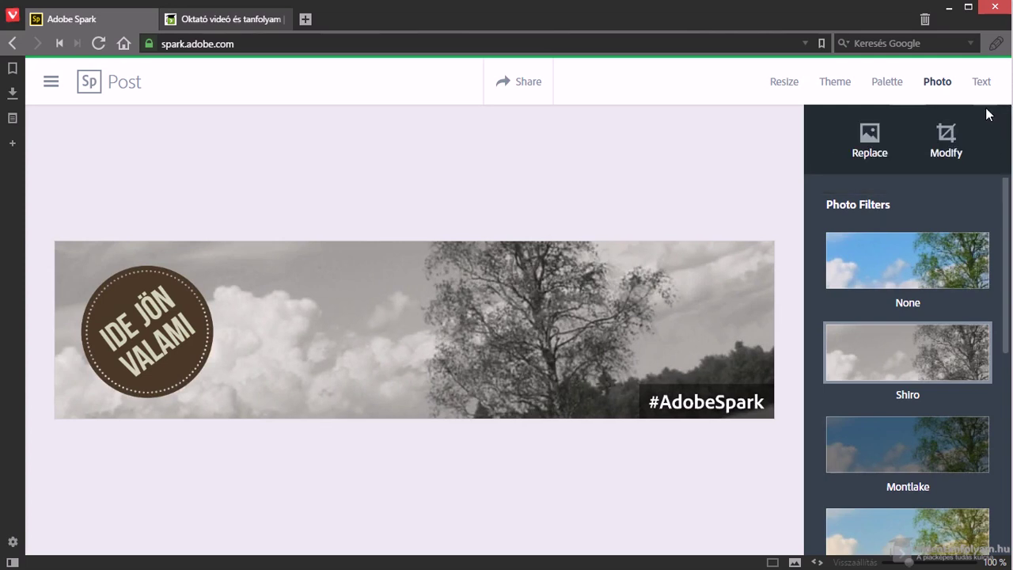
View the wording of the "Ide jön valami" text block in its editor and leave without changing it.
{"action": "left_click", "coordinate": [981, 83]}
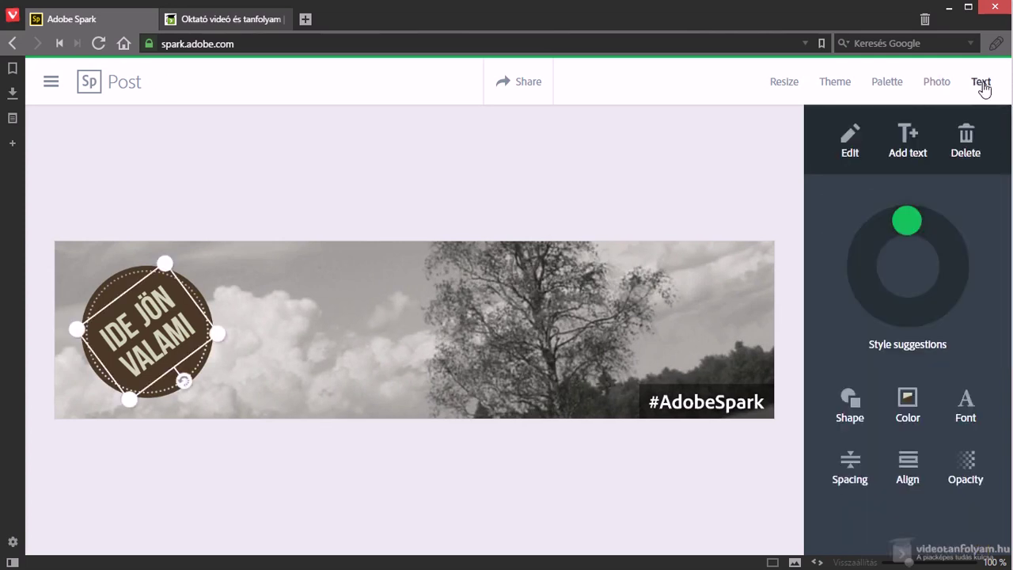
{"action": "left_click", "coordinate": [855, 148]}
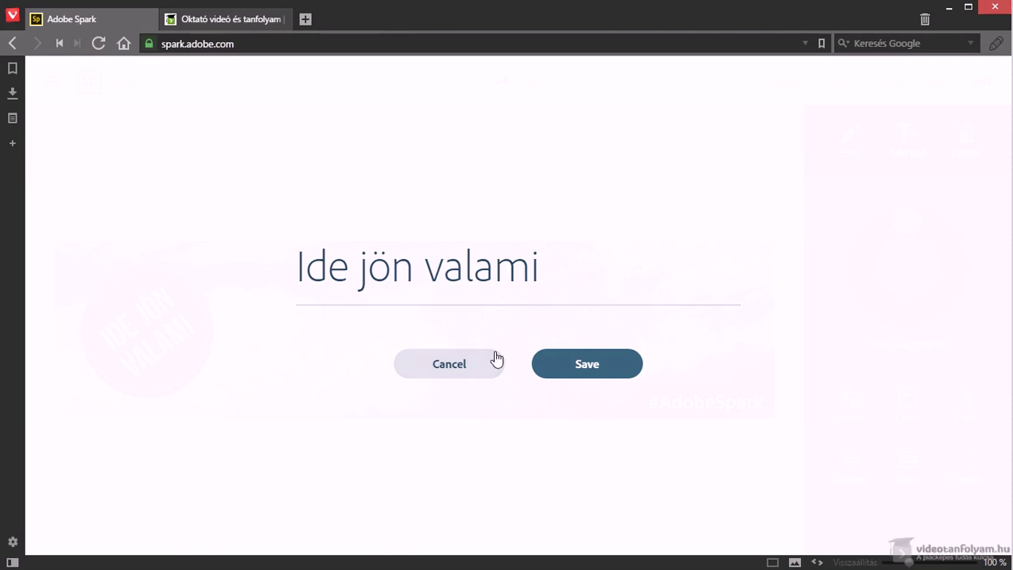
{"action": "left_click", "coordinate": [450, 365]}
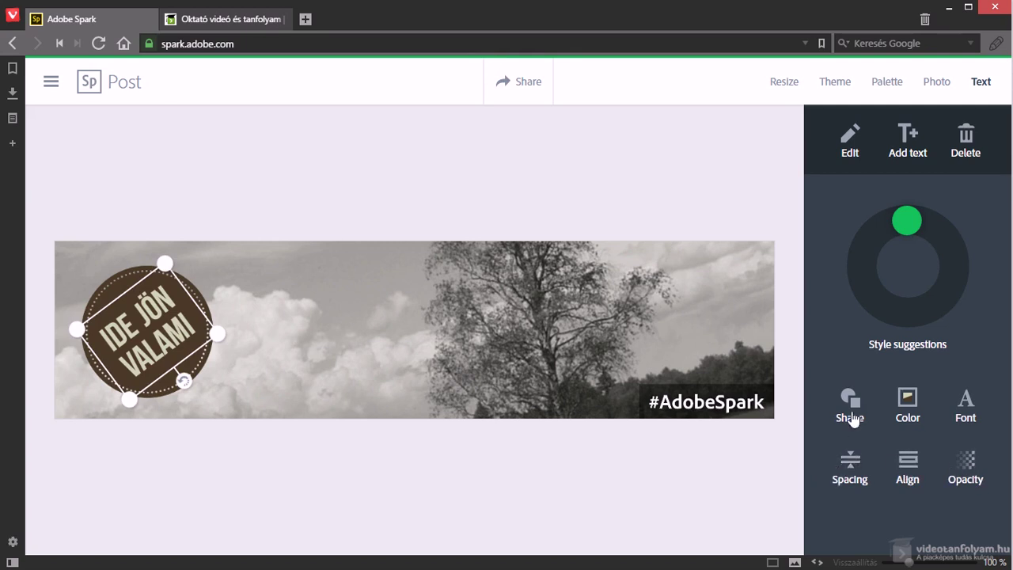
Set the text block's font to Ultra, save it and increase the spacing between its lines.
{"action": "left_click", "coordinate": [964, 408]}
{"action": "left_click", "coordinate": [946, 410]}
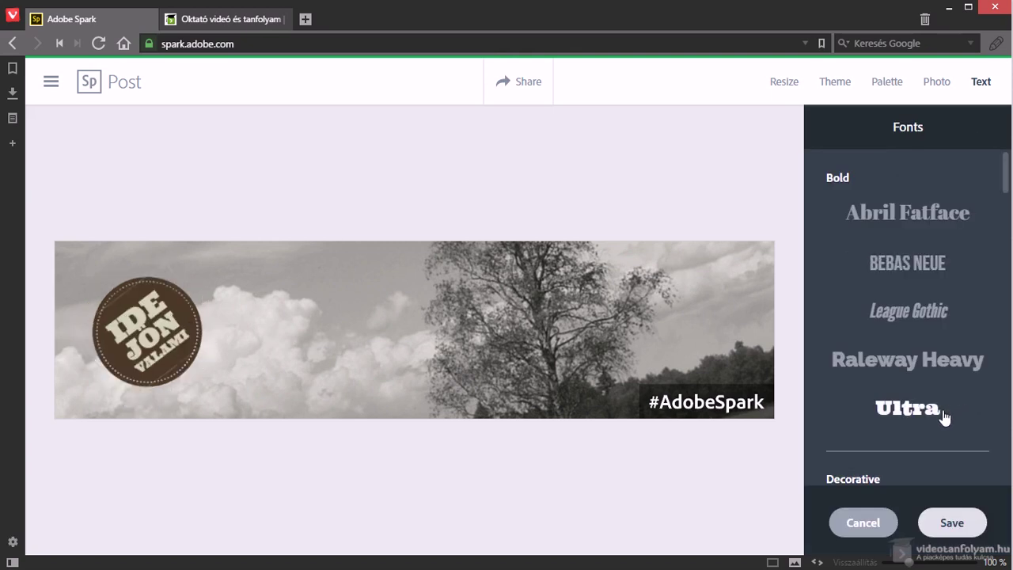
{"action": "left_click", "coordinate": [939, 522]}
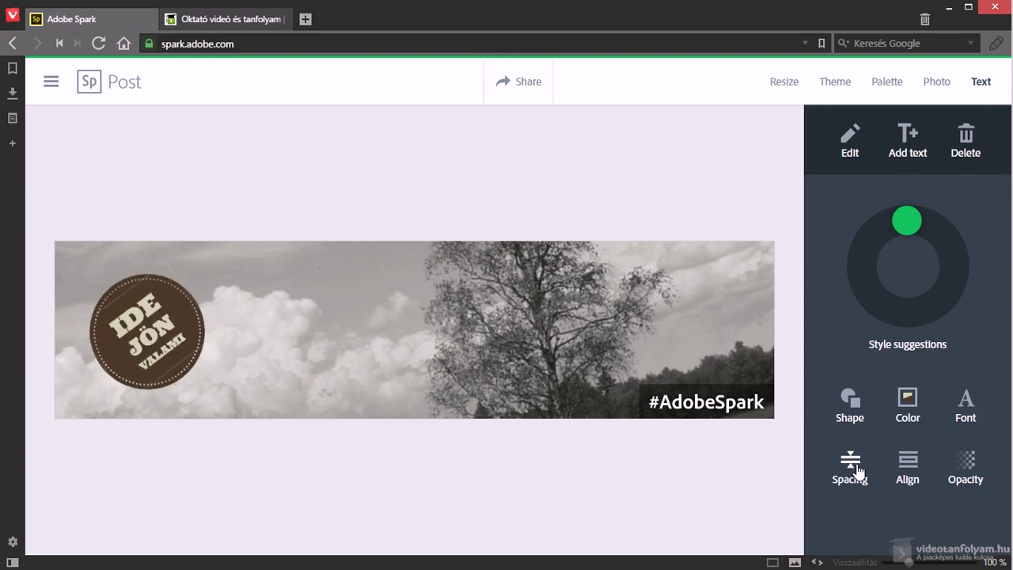
Cycle the text block's alignment back to the stretched, equal-width layout and lower its opacity to roughly two thirds.
{"action": "left_click", "coordinate": [908, 468]}
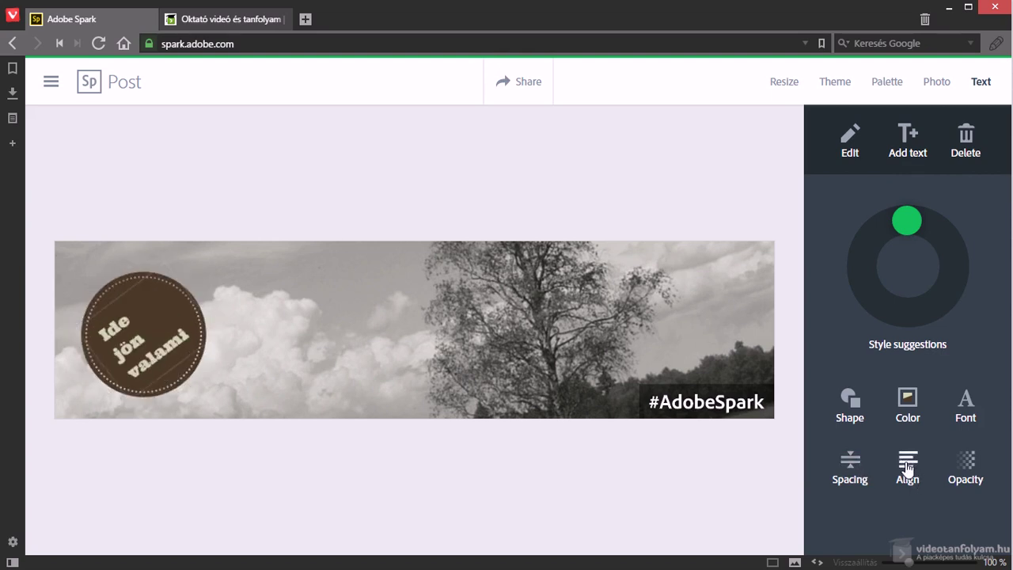
{"action": "left_click", "coordinate": [908, 467]}
{"action": "left_click", "coordinate": [908, 468]}
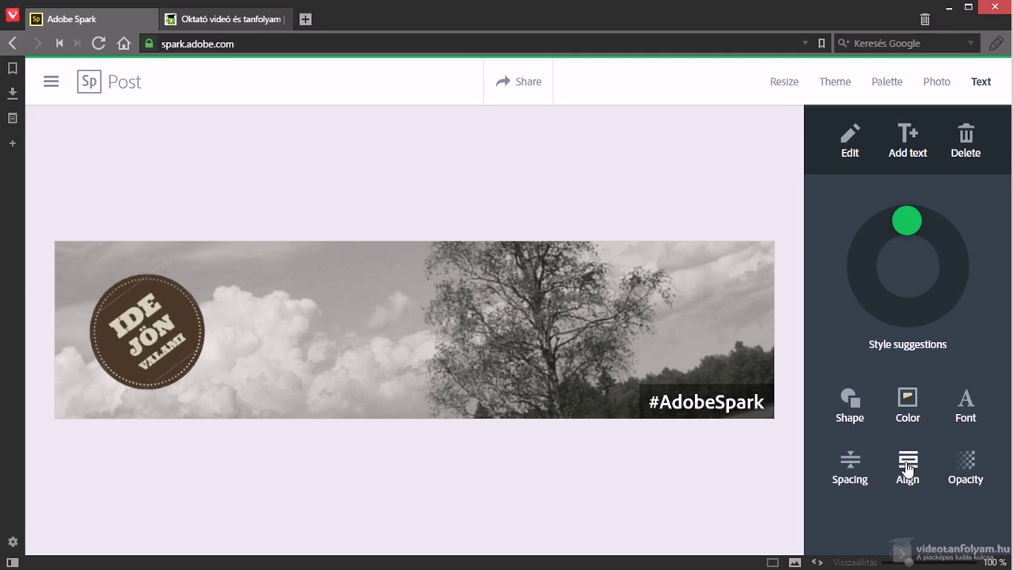
{"action": "left_click", "coordinate": [967, 465]}
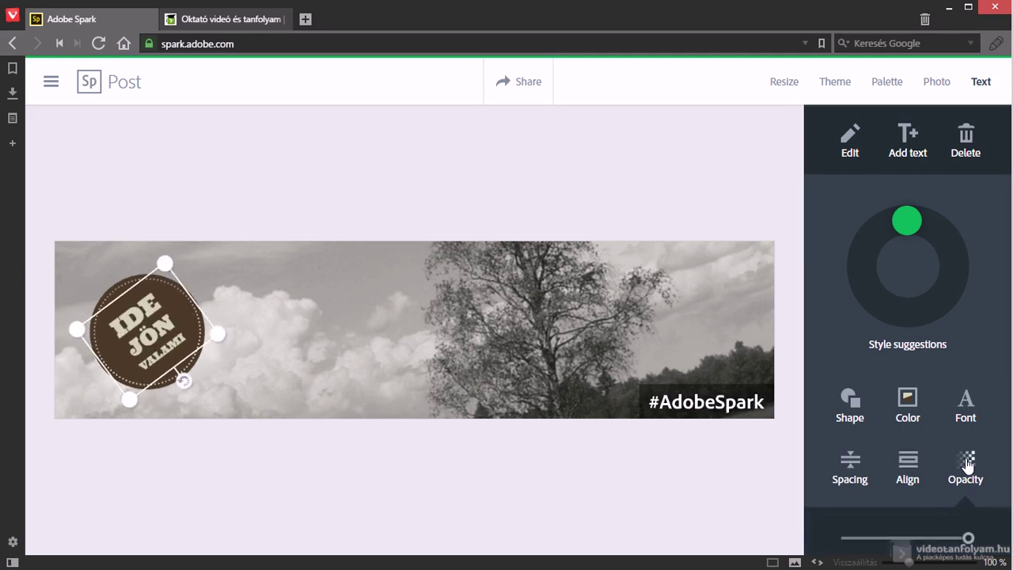
{"action": "left_click_drag", "start_coordinate": [967, 537], "coordinate": [930, 541]}
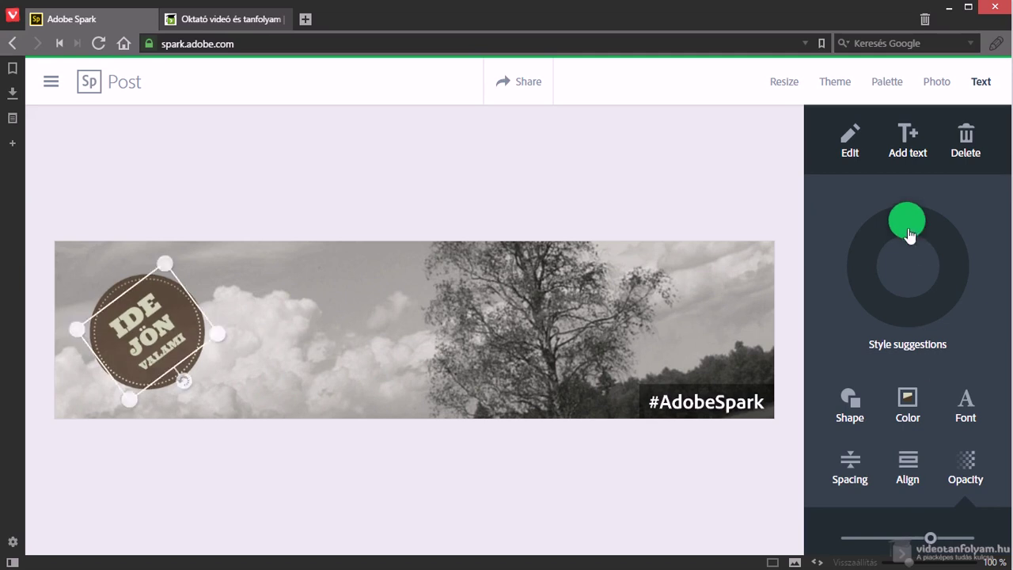
Add a second text block reading "fghgfhgf" to the banner.
{"action": "left_click", "coordinate": [906, 140]}
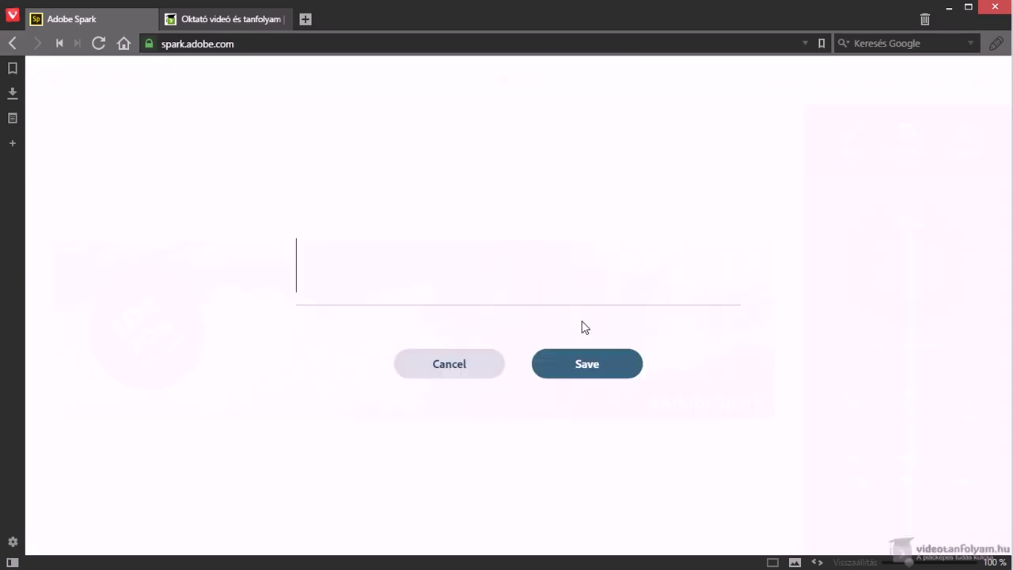
{"action": "type", "text": "fghgfhgf"}
{"action": "left_click", "coordinate": [587, 364]}
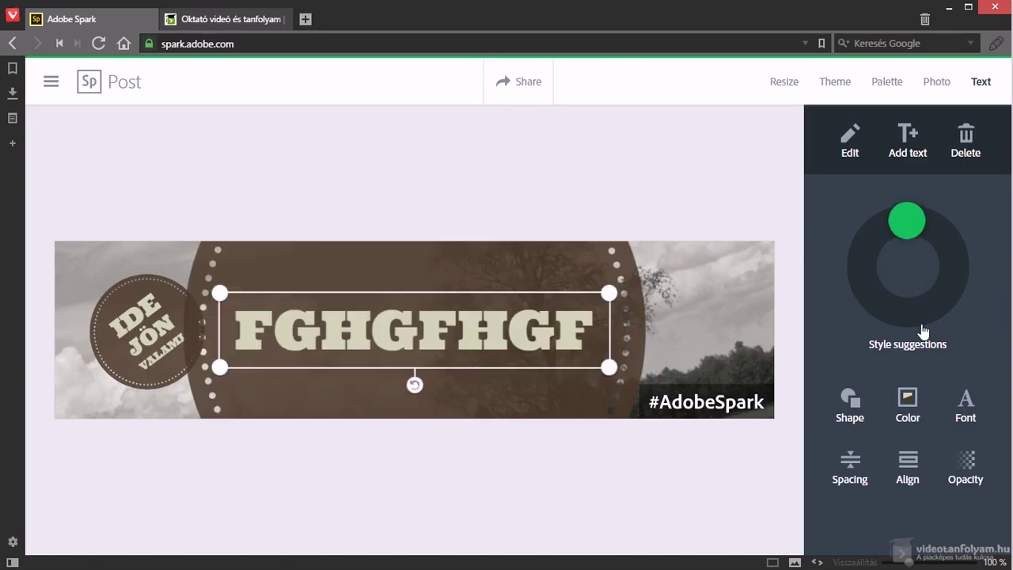
Give the new text block the basic band shape that spans the full width of the banner.
{"action": "left_click", "coordinate": [845, 410]}
{"action": "left_click", "coordinate": [950, 333]}
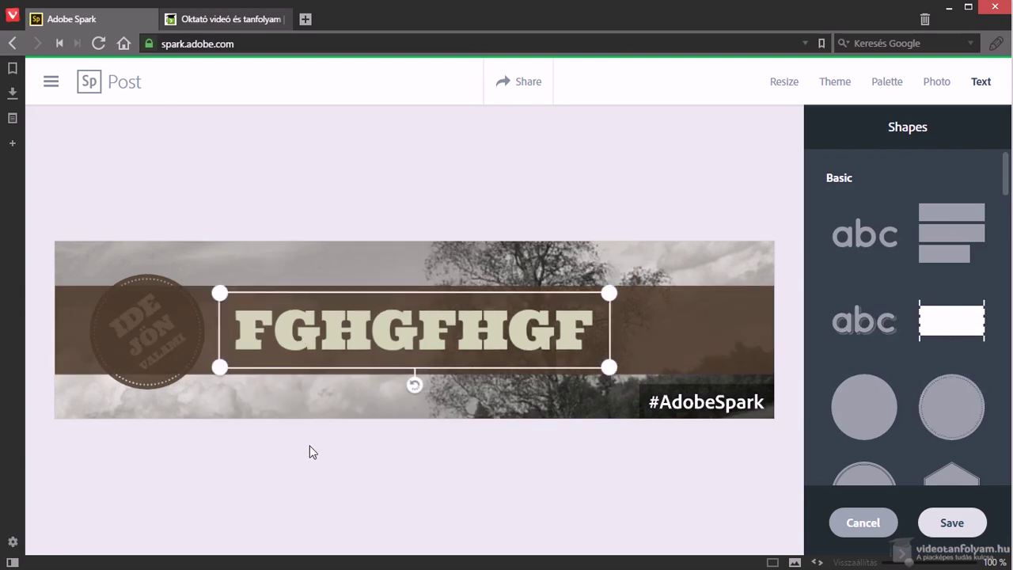
{"action": "left_click", "coordinate": [395, 269]}
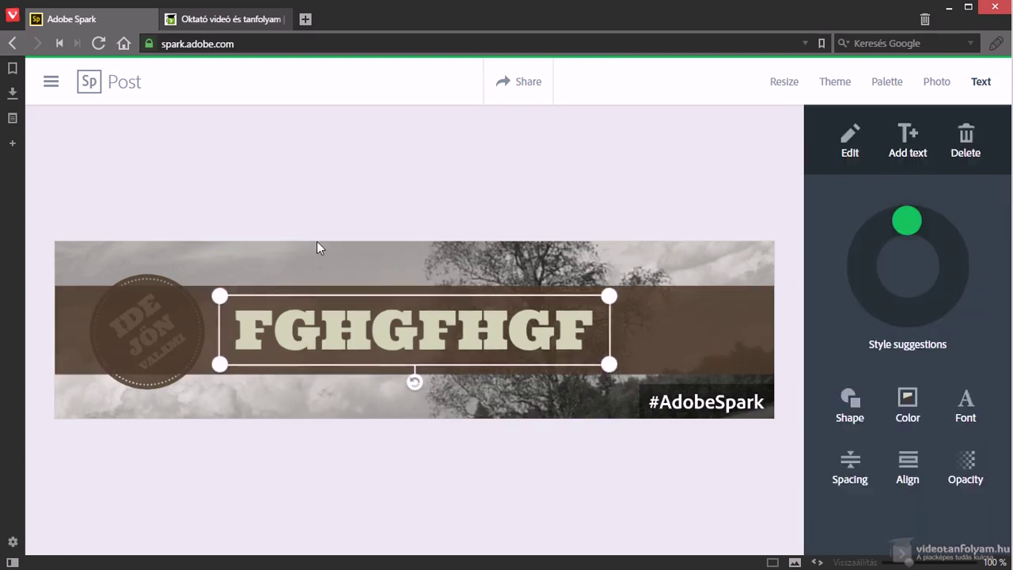
Delete the round "Ide jön valami" text block from the banner, keeping only the "fghgfhgf" band.
{"action": "left_click", "coordinate": [504, 259]}
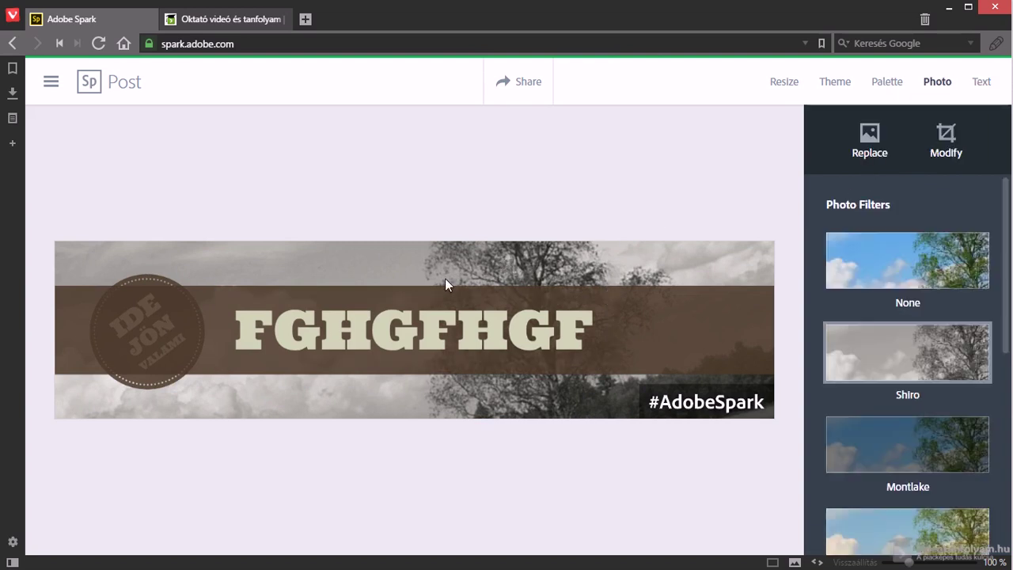
{"action": "left_click", "coordinate": [148, 276]}
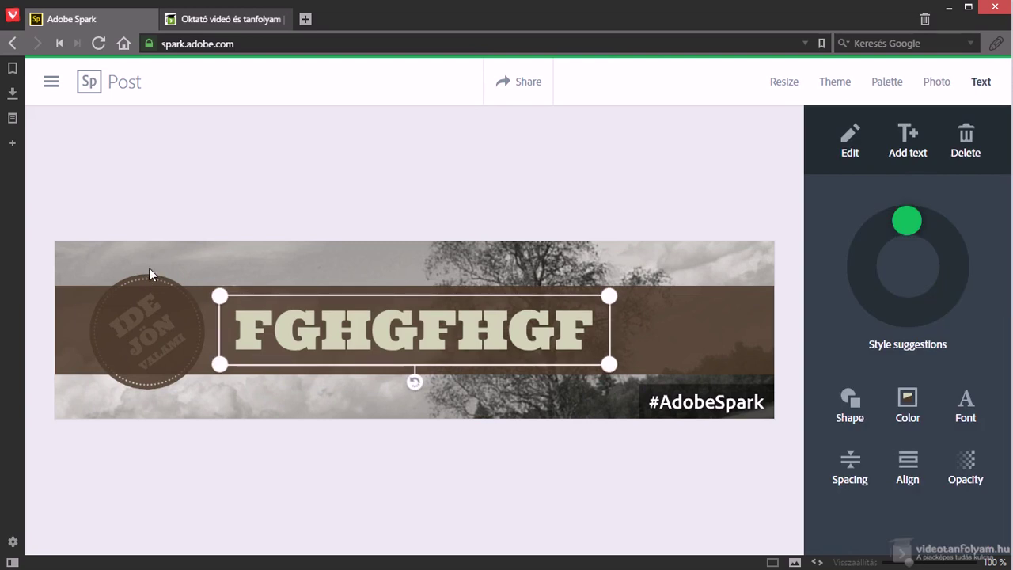
{"action": "left_click", "coordinate": [149, 272]}
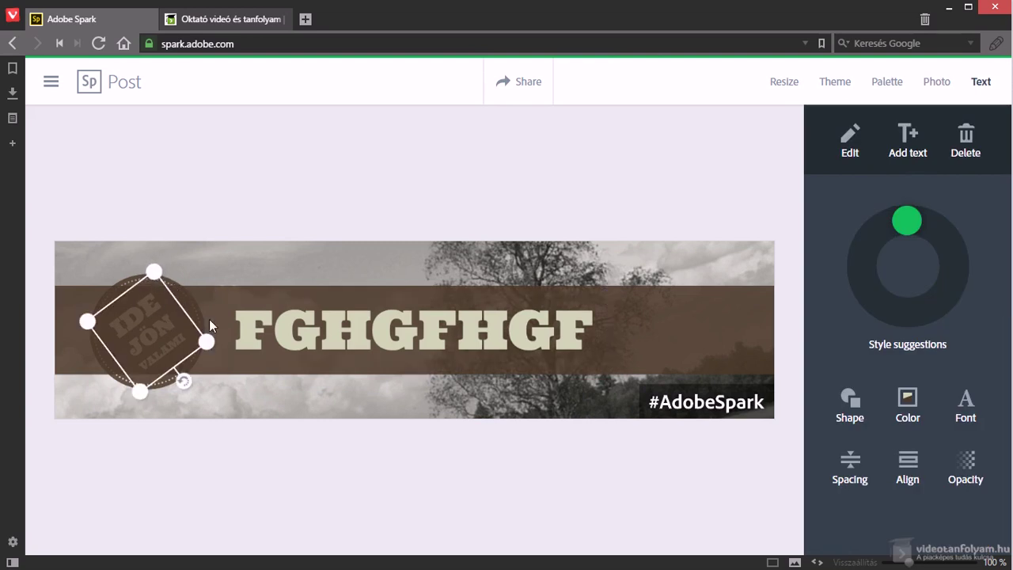
{"action": "left_click", "coordinate": [967, 155]}
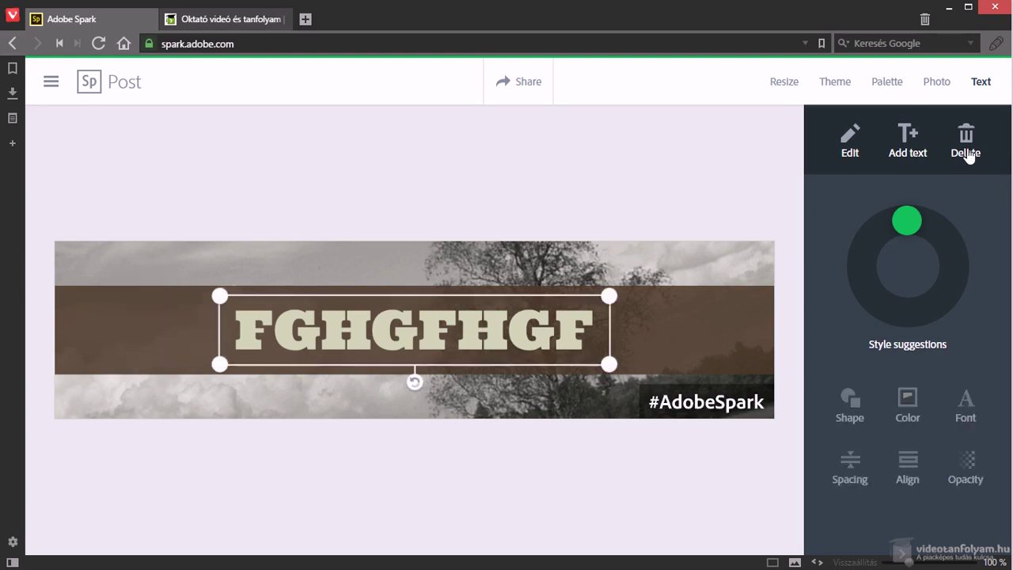
{"action": "left_click", "coordinate": [537, 271]}
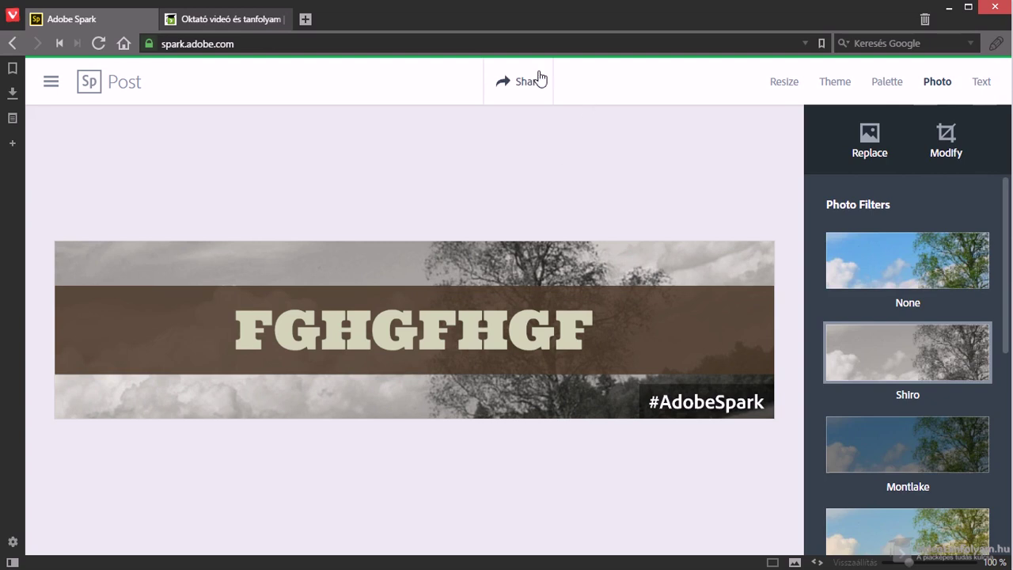
Download the finished banner as an image and create a shareable link for it in the Business category.
{"action": "left_click", "coordinate": [526, 82]}
{"action": "left_click", "coordinate": [292, 262]}
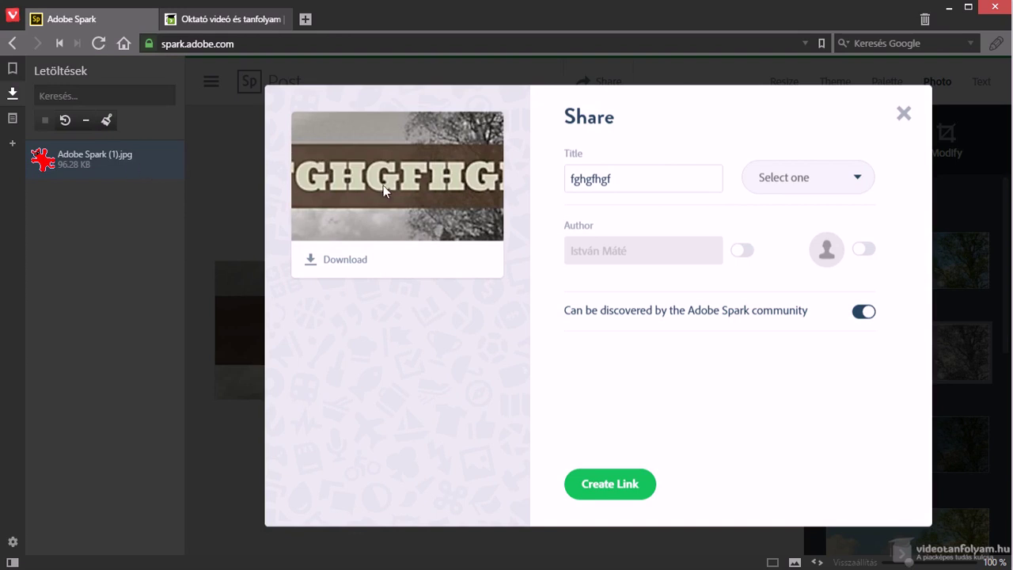
{"action": "left_click", "coordinate": [815, 190]}
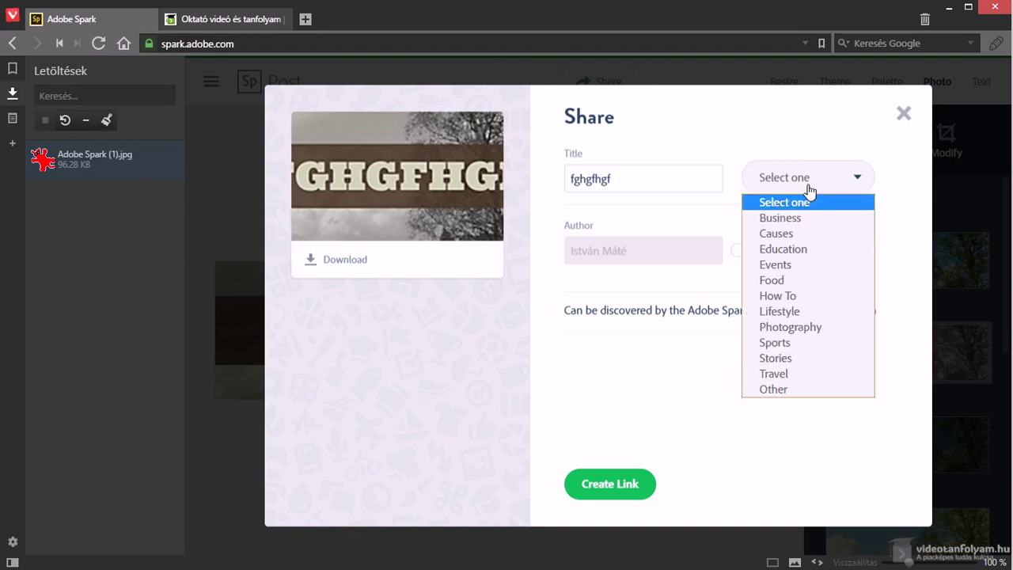
{"action": "left_click", "coordinate": [793, 218]}
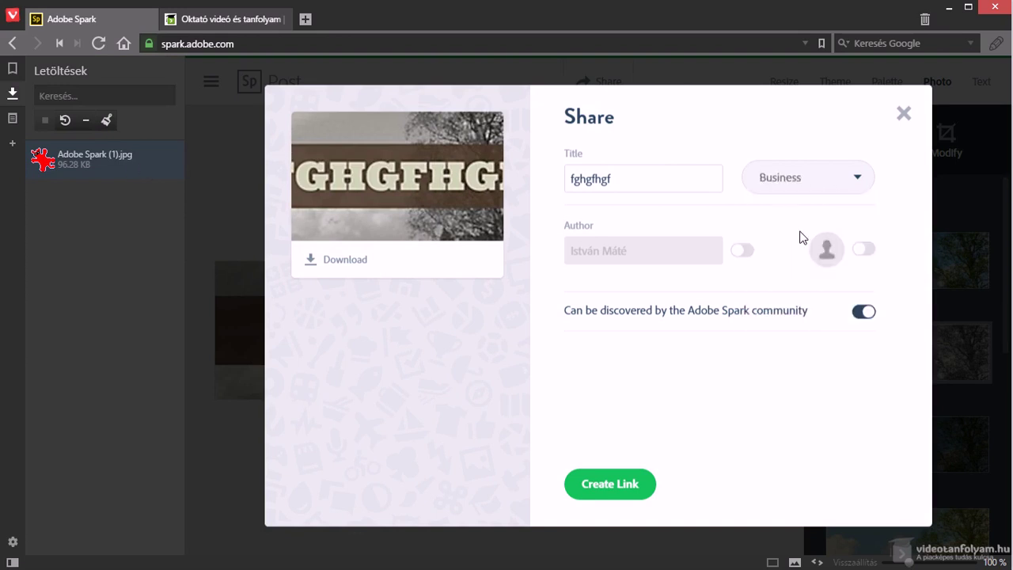
{"action": "left_click", "coordinate": [623, 499]}
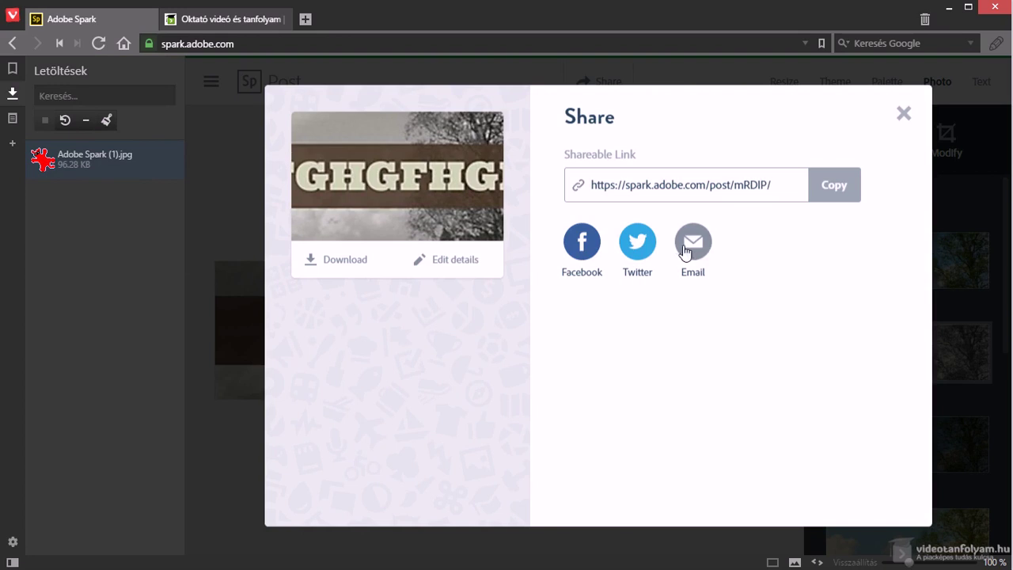
Copy the post's shareable link and open it in a new browser tab to view the published banner.
{"action": "left_click", "coordinate": [761, 184]}
{"action": "key", "text": "ctrl+c"}
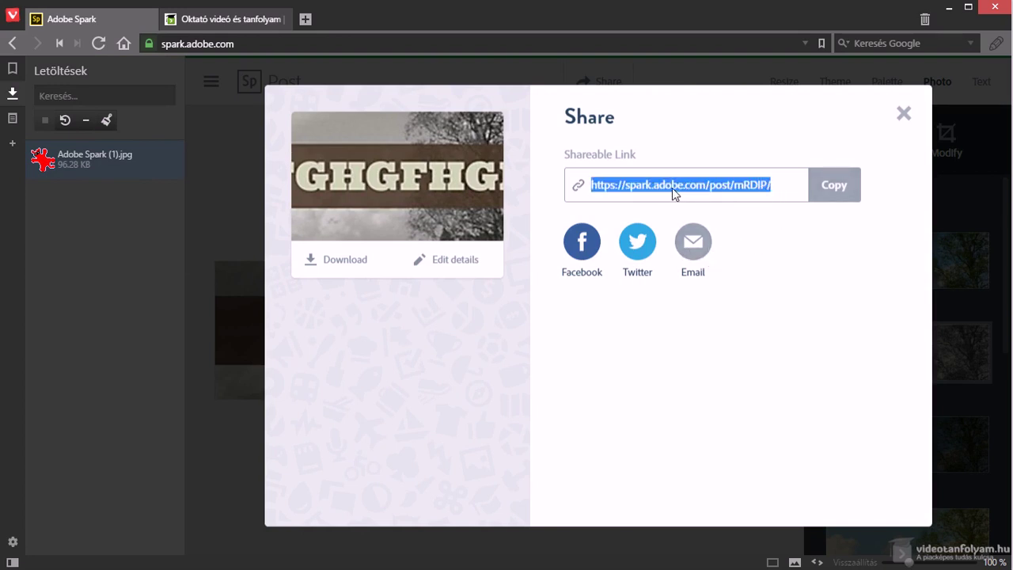
{"action": "left_click", "coordinate": [307, 22]}
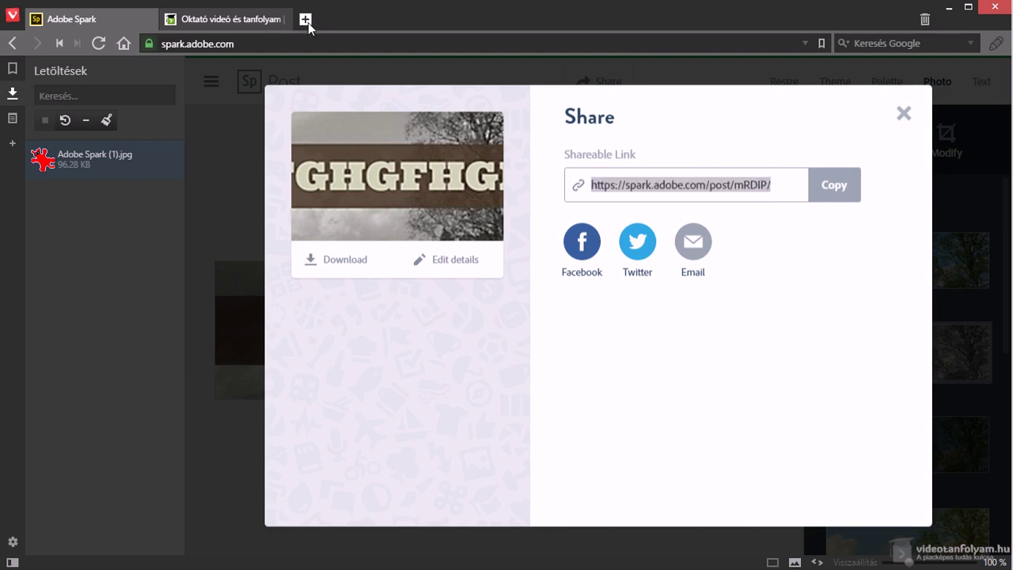
{"action": "key", "text": "ctrl+v"}
{"action": "key", "text": "Return"}
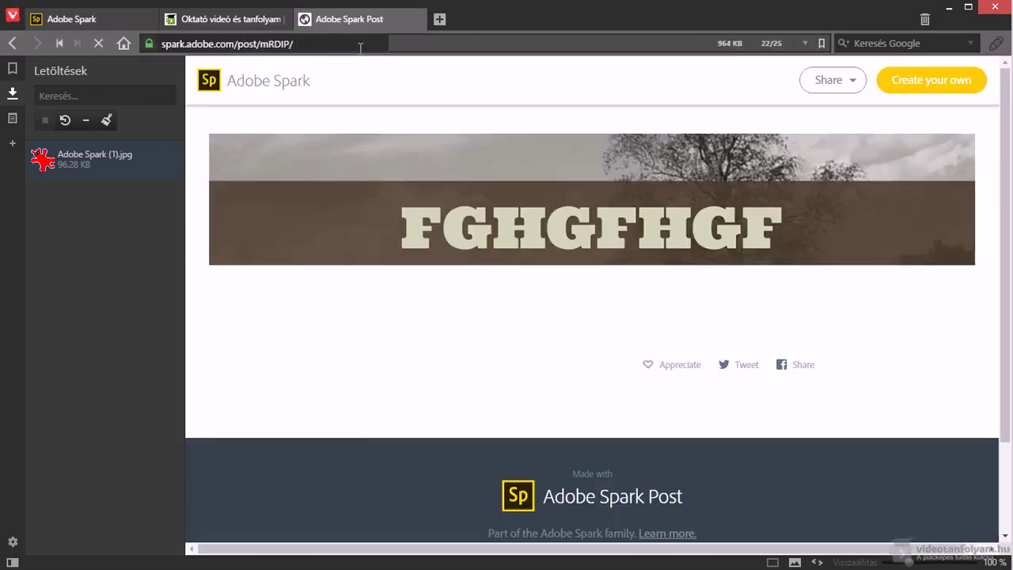
{"action": "scroll", "coordinate": [414, 373], "scroll_direction": "down", "scroll_amount": 1}
{"action": "scroll", "coordinate": [886, 220], "scroll_direction": "up", "scroll_amount": 1}
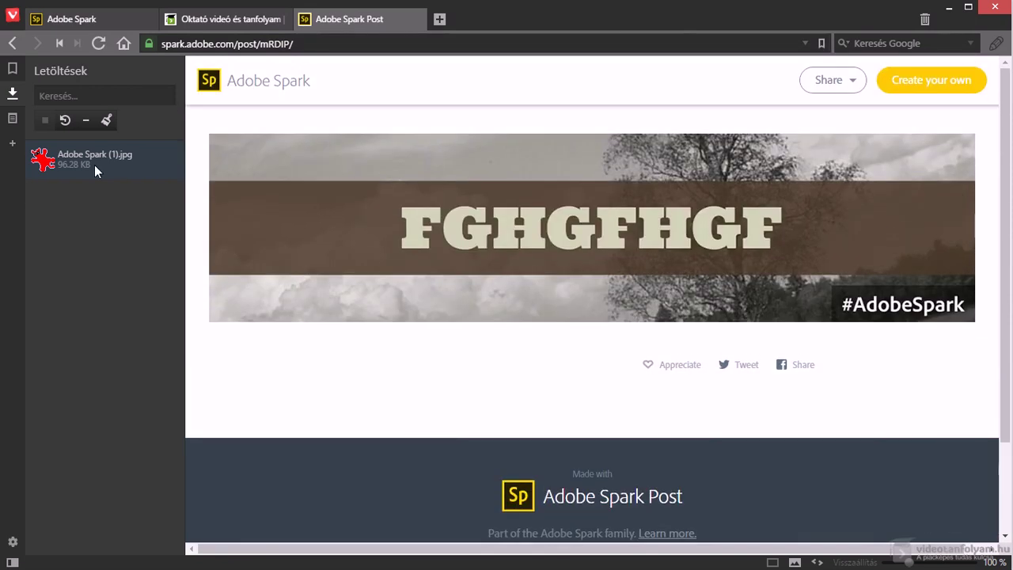
Return to the post editor, closing the share dialog and downloads list, and open the Adobe Spark main menu.
{"action": "left_click", "coordinate": [116, 19]}
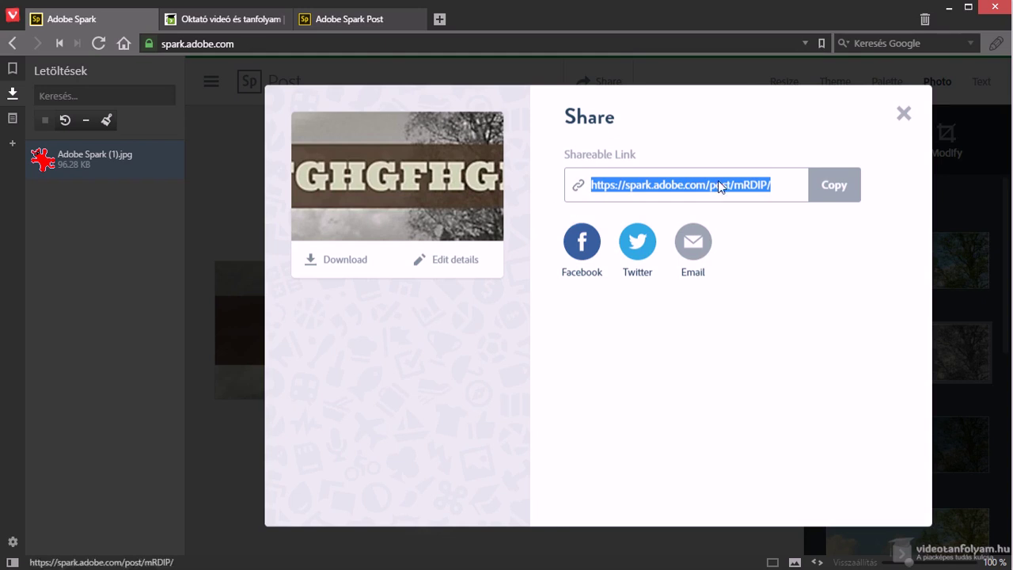
{"action": "left_click", "coordinate": [902, 115]}
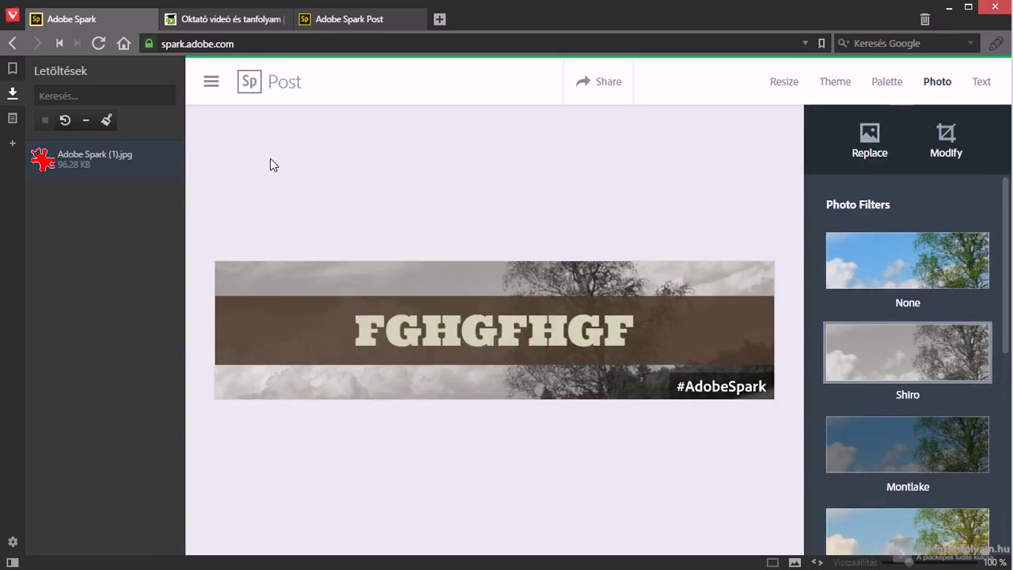
{"action": "left_click", "coordinate": [13, 92]}
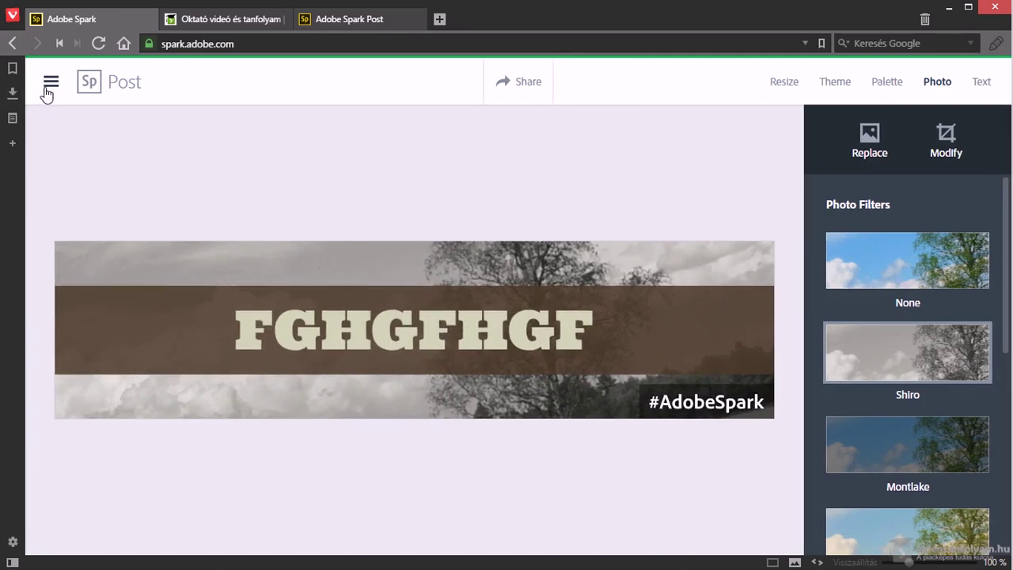
{"action": "left_click", "coordinate": [45, 90]}
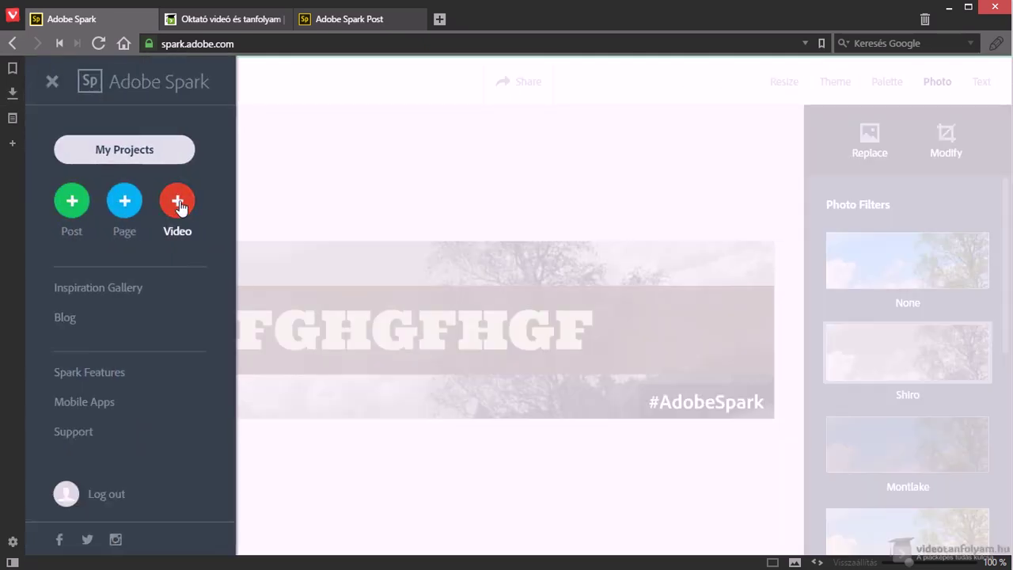